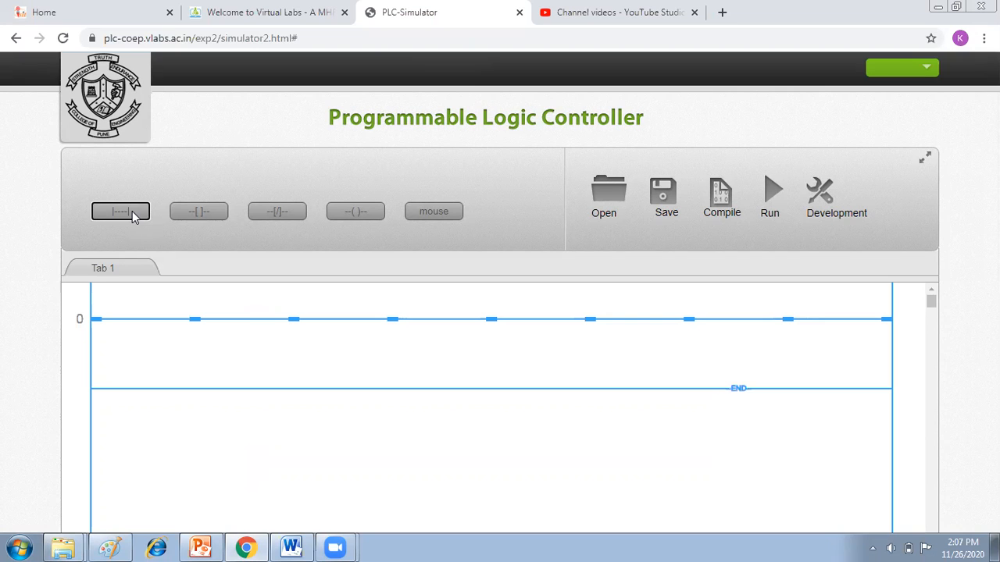
Step: Place a normally open contact followed by a normally closed contact in the first two positions of rung 0
{"action": "left_click", "coordinate": [210, 212]}
{"action": "left_click", "coordinate": [167, 325]}
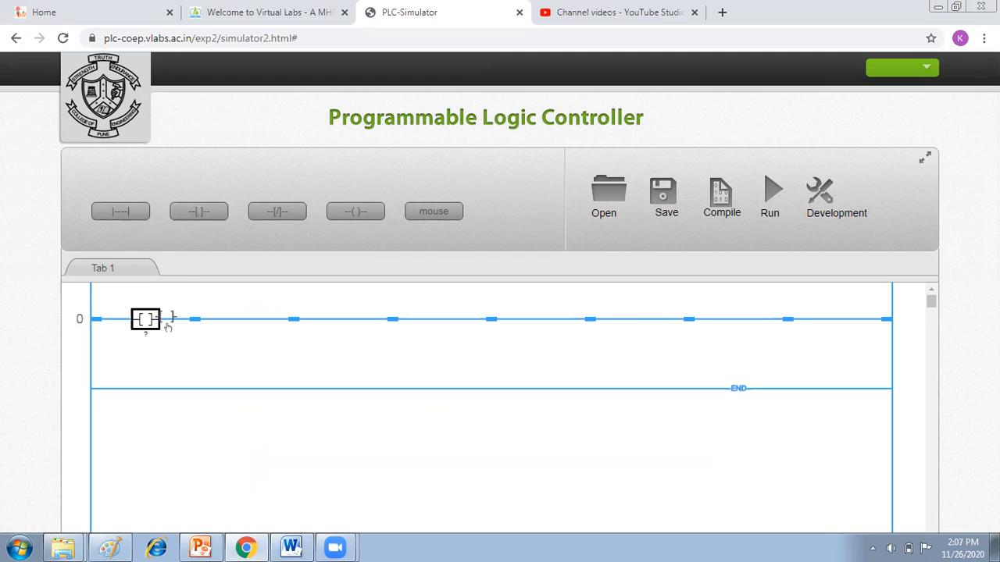
{"action": "left_click", "coordinate": [273, 212]}
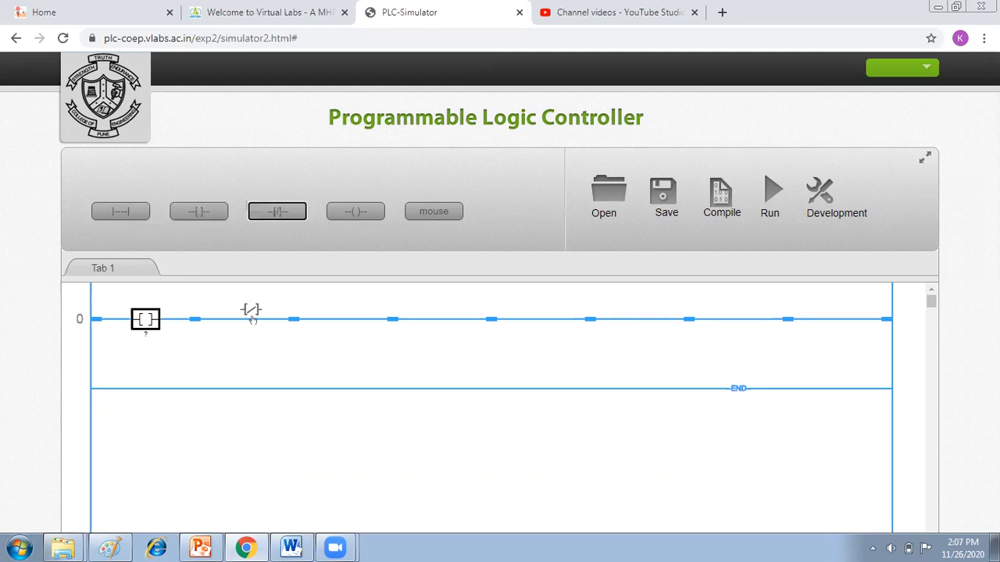
{"action": "left_click", "coordinate": [247, 330]}
Step: Add a parallel branch to rung 0 that starts at the power rail and spans both contacts
{"action": "left_click", "coordinate": [434, 212]}
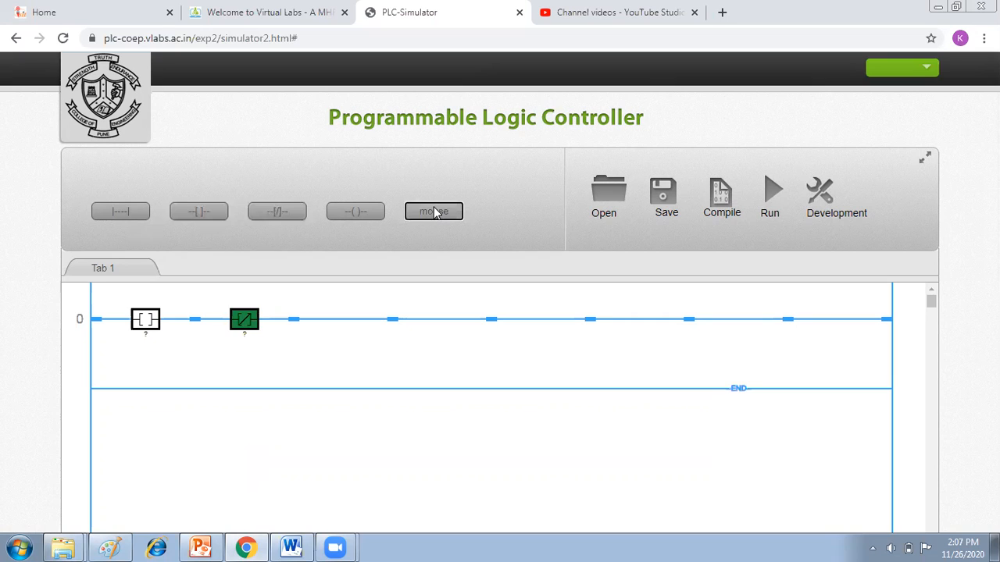
{"action": "left_click", "coordinate": [98, 325]}
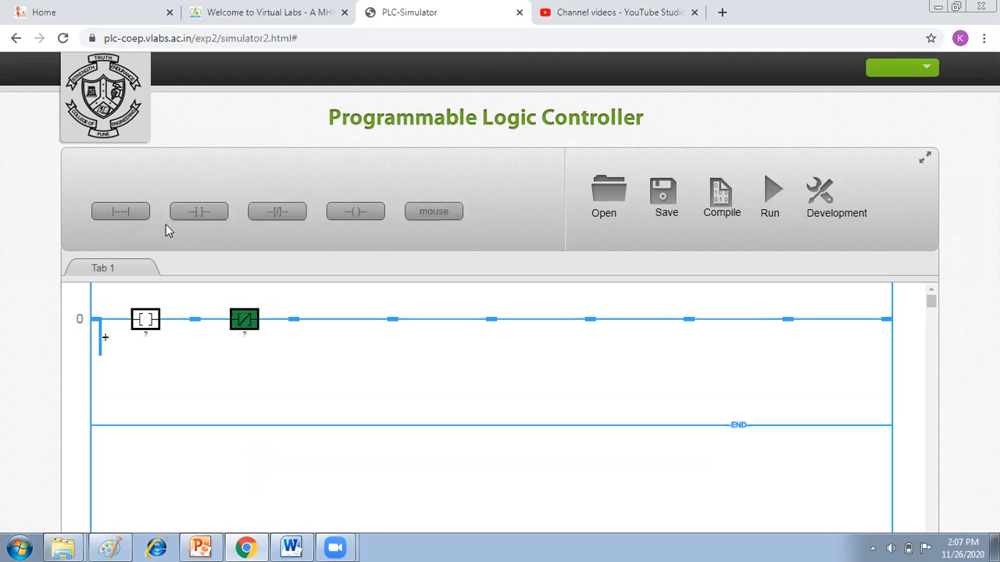
{"action": "left_click", "coordinate": [107, 349]}
{"action": "left_click", "coordinate": [195, 343]}
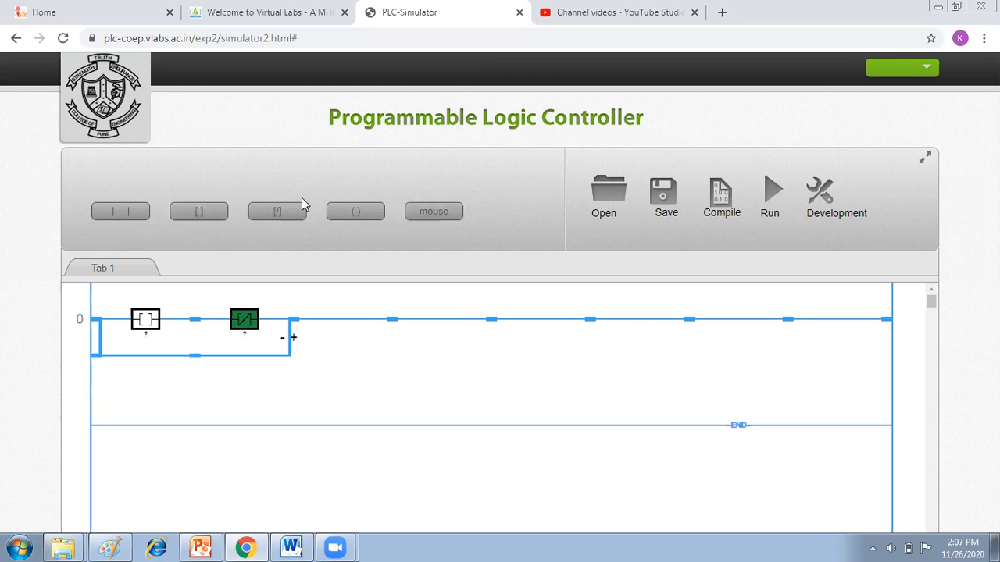
Step: Place a normally closed and then a normally open contact on the parallel branch, and an output coil at the end of rung 0
{"action": "left_click_drag", "start_coordinate": [301, 205], "coordinate": [170, 363]}
{"action": "left_click", "coordinate": [169, 360]}
{"action": "left_click", "coordinate": [205, 217]}
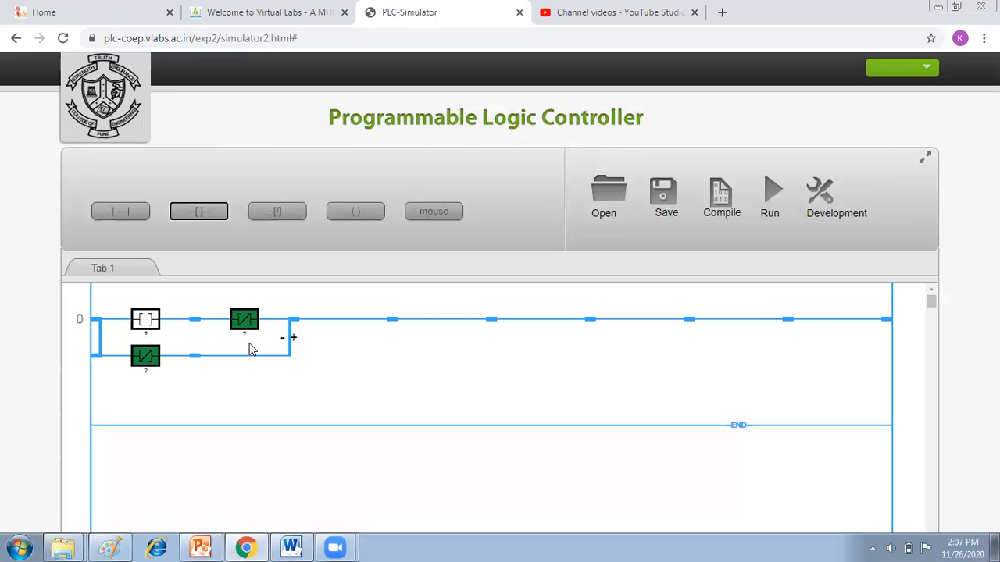
{"action": "left_click_drag", "start_coordinate": [214, 214], "coordinate": [244, 358]}
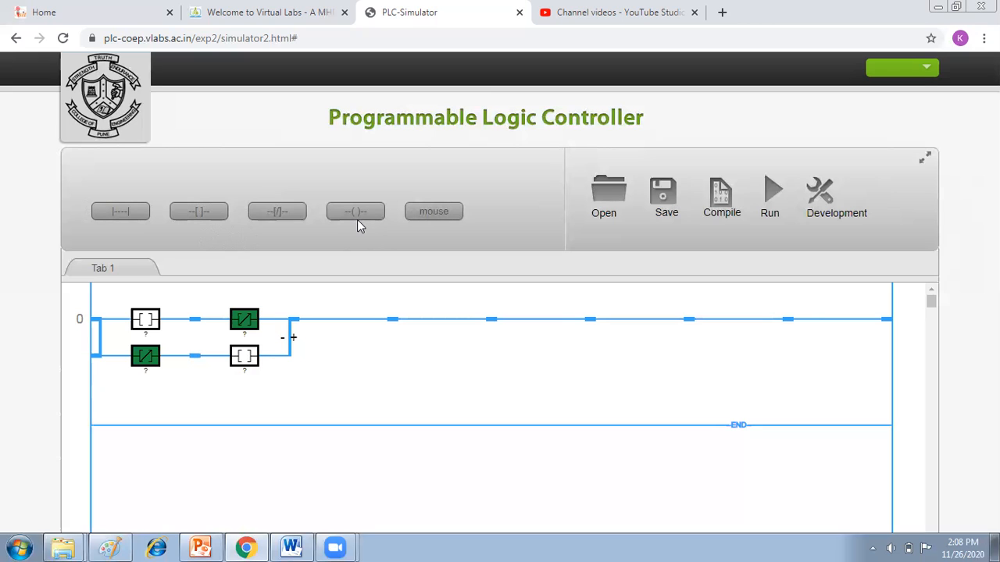
{"action": "left_click_drag", "start_coordinate": [365, 211], "coordinate": [853, 321]}
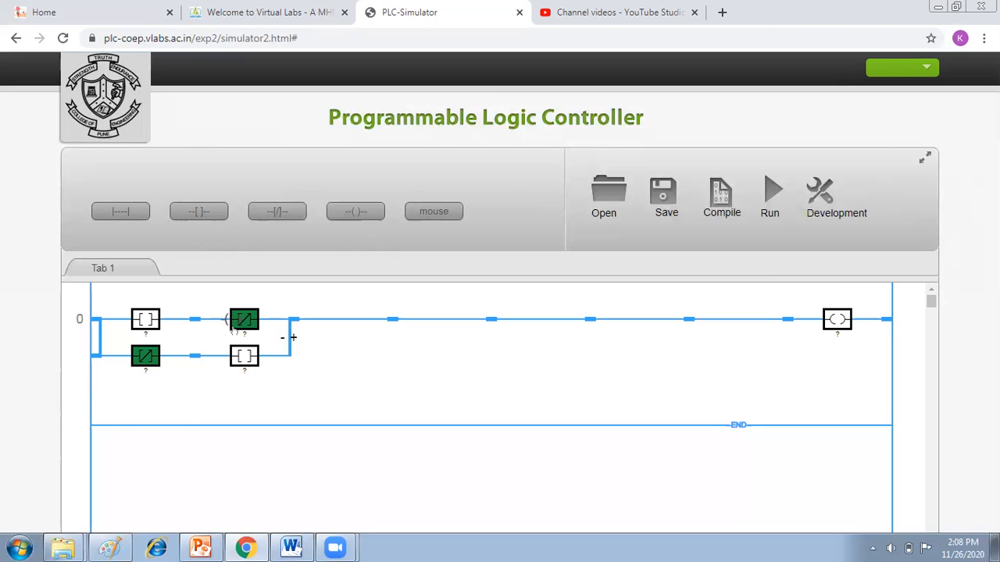
Step: Add rung 1 with two normally open contacts in series and an output coil at its end
{"action": "left_click", "coordinate": [121, 211]}
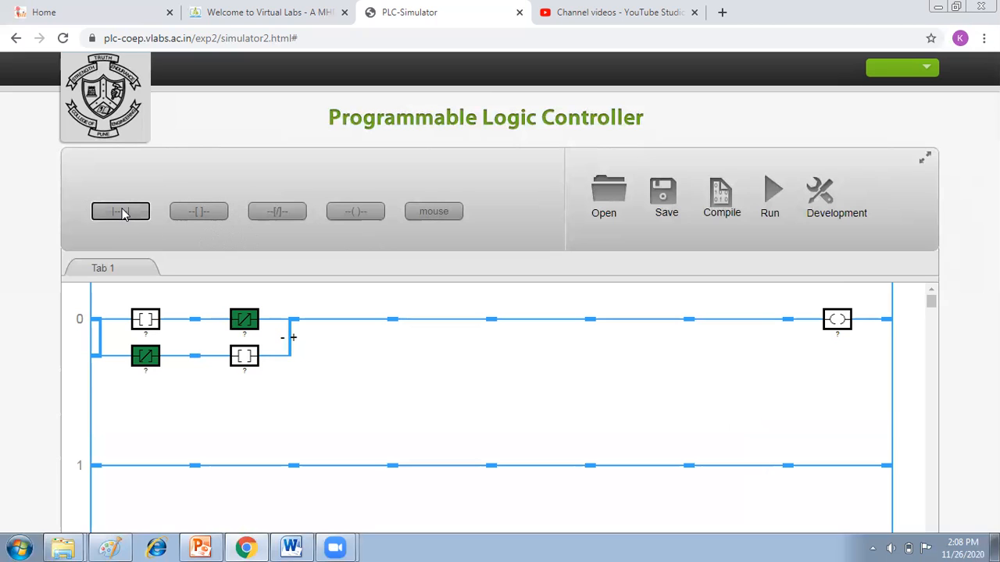
{"action": "left_click", "coordinate": [206, 214]}
{"action": "left_click", "coordinate": [146, 475]}
{"action": "left_click", "coordinate": [234, 475]}
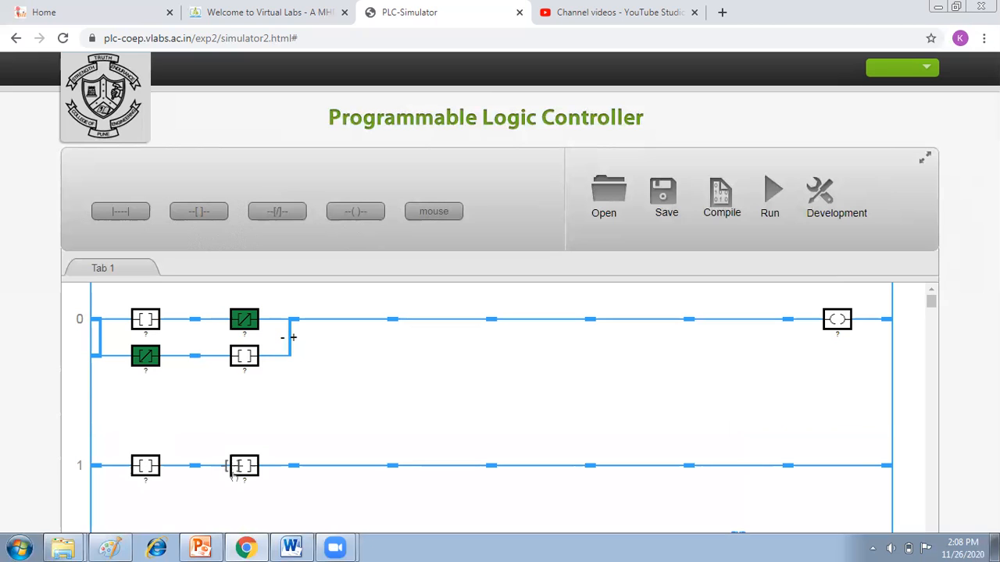
{"action": "left_click", "coordinate": [358, 215]}
{"action": "left_click", "coordinate": [832, 472]}
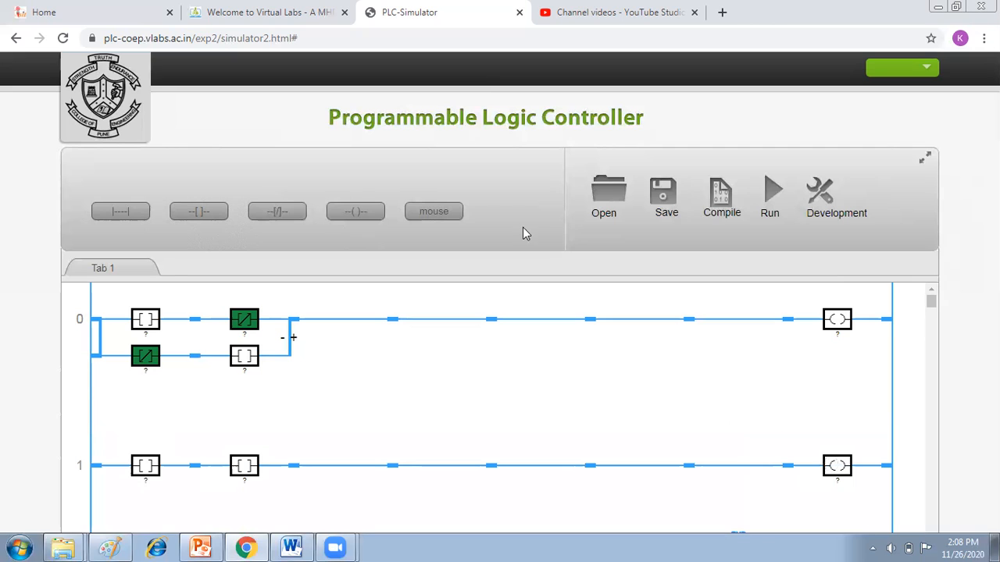
Step: Tag the contacts on rung 0's main line: the normally open one A and the normally closed one B
{"action": "left_click", "coordinate": [428, 213]}
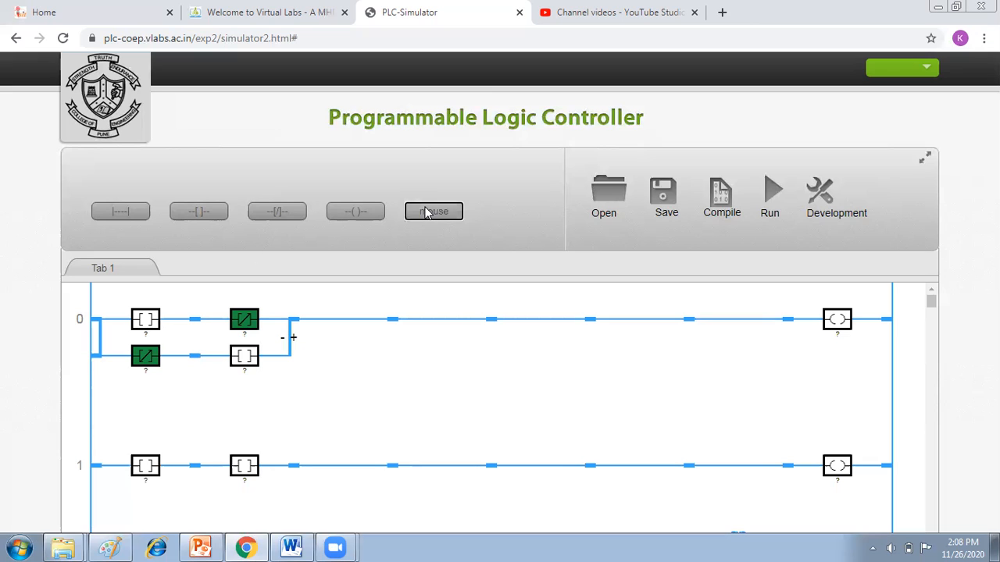
{"action": "left_click", "coordinate": [146, 321]}
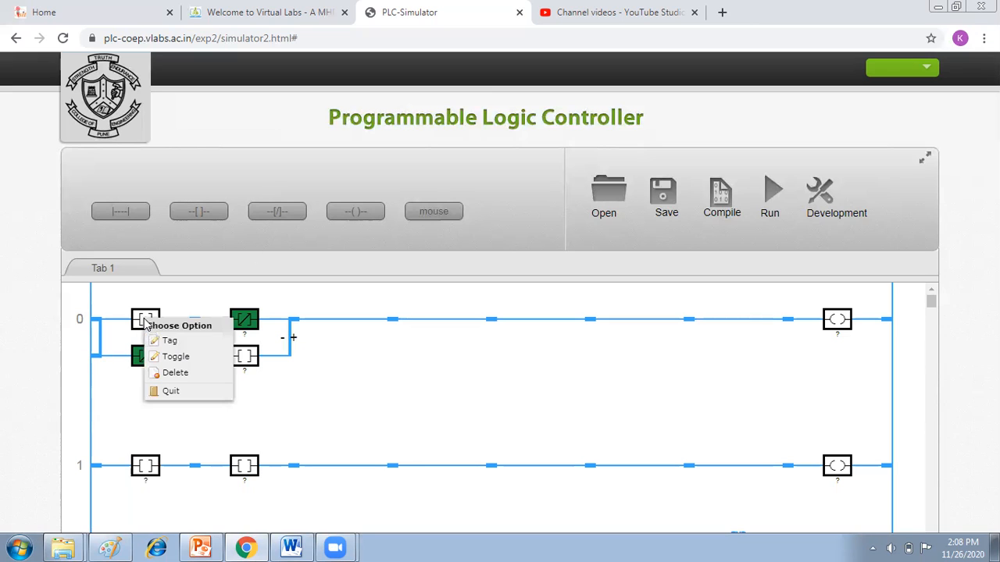
{"action": "left_click", "coordinate": [168, 343]}
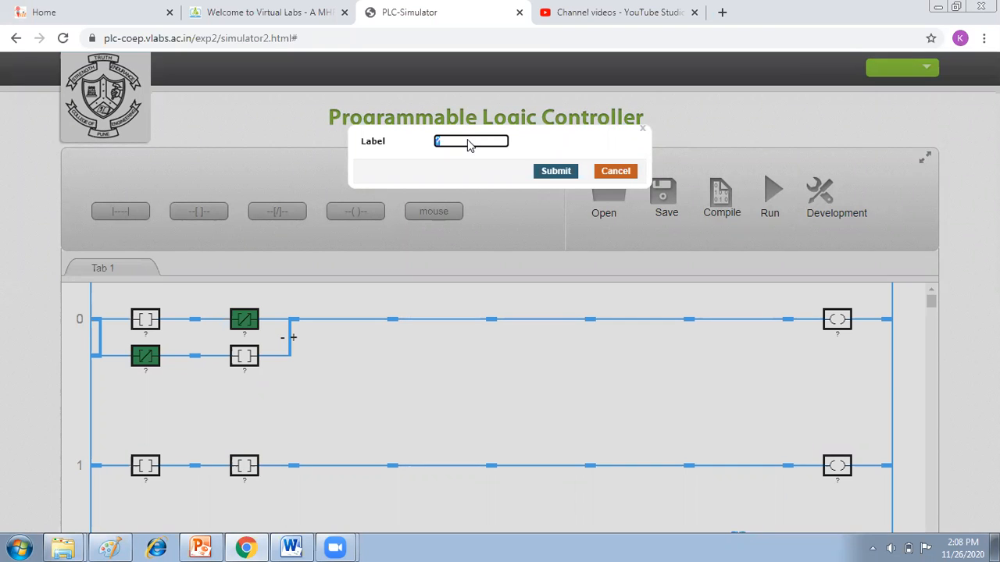
{"action": "type", "text": "AA"}
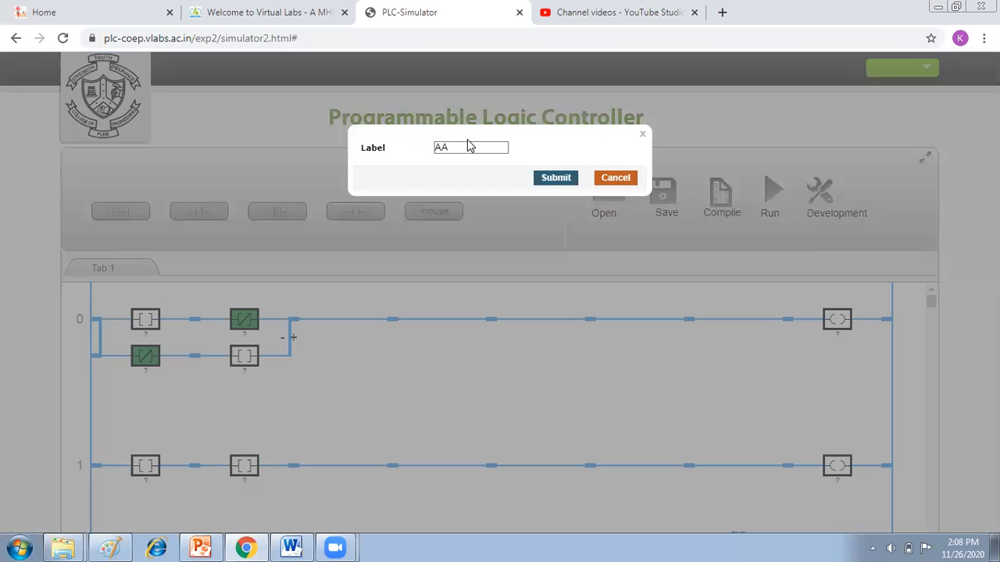
{"action": "left_click", "coordinate": [461, 147]}
{"action": "left_click", "coordinate": [565, 178]}
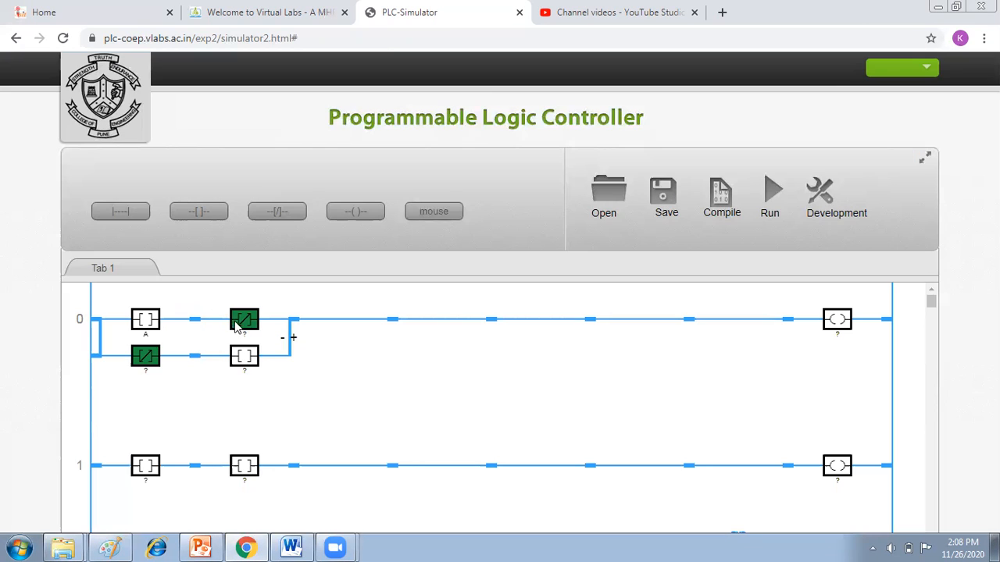
{"action": "left_click", "coordinate": [236, 321]}
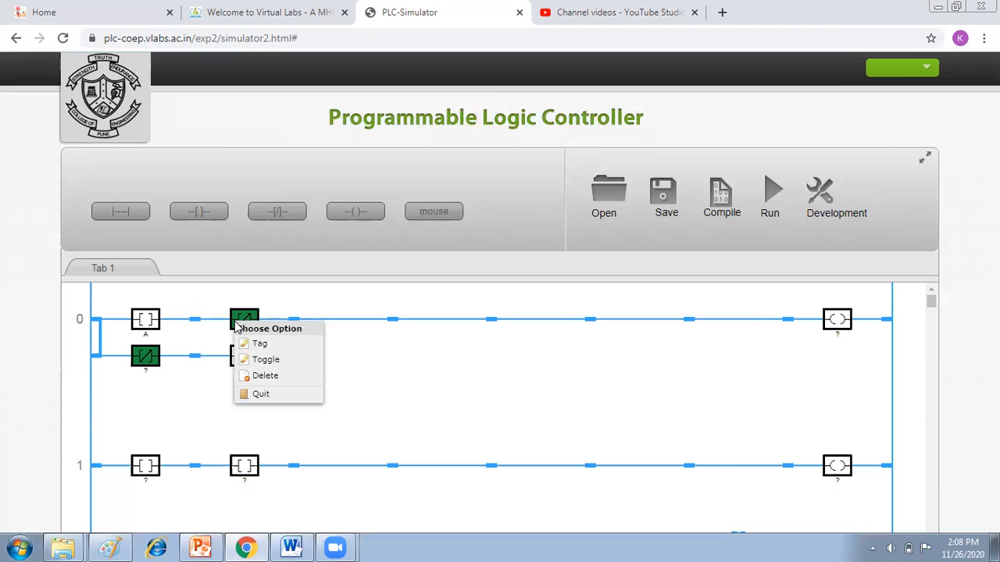
{"action": "left_click", "coordinate": [279, 356]}
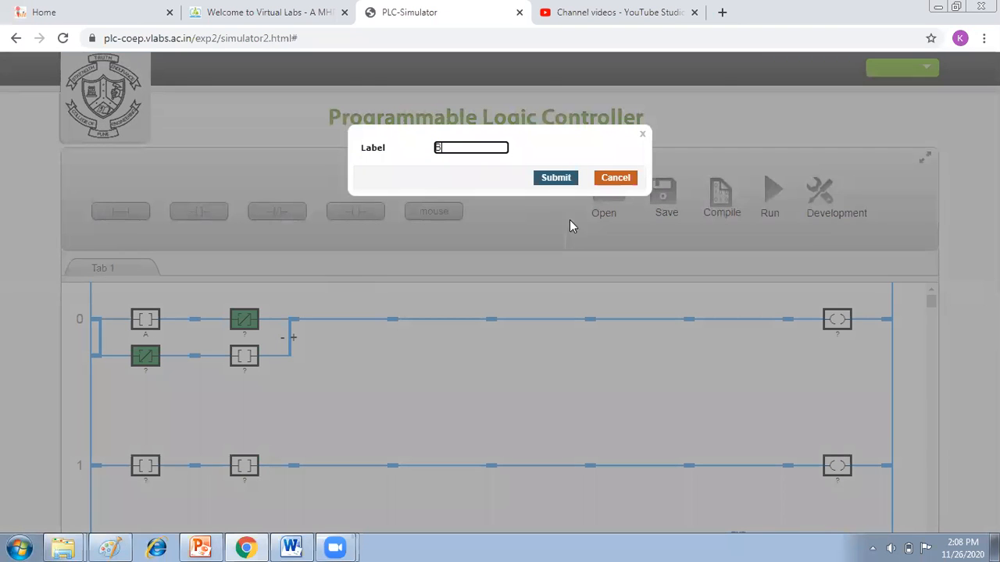
{"action": "left_click", "coordinate": [564, 178]}
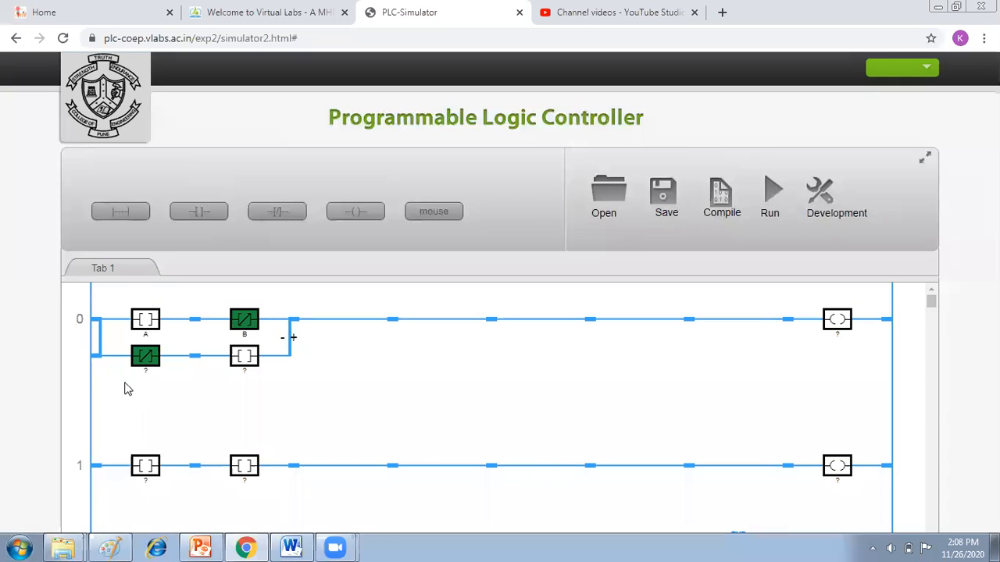
Step: Tag the parallel branch contacts of rung 0: the normally closed one A and the normally open one B
{"action": "left_click", "coordinate": [152, 364]}
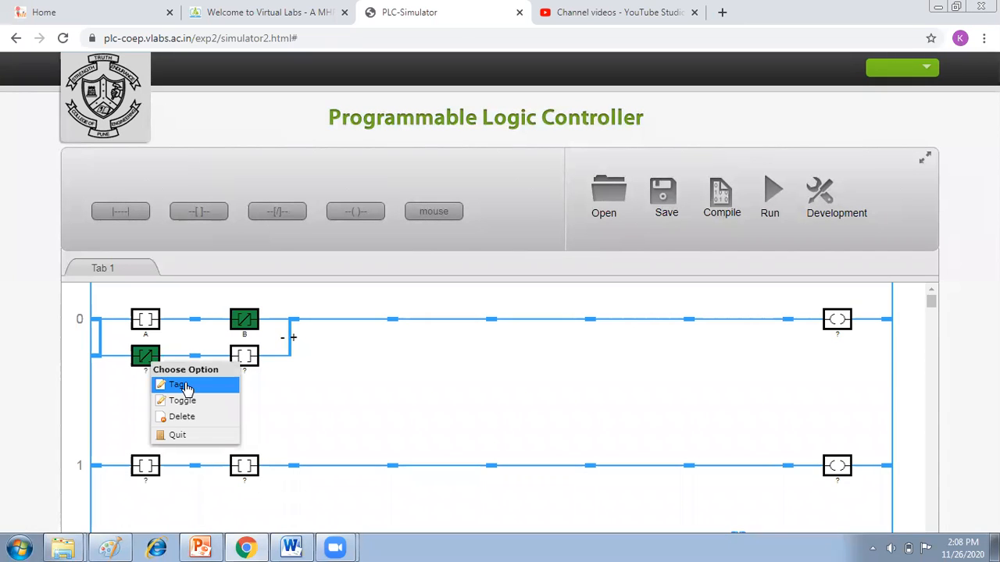
{"action": "left_click", "coordinate": [179, 384]}
{"action": "type", "text": "A"}
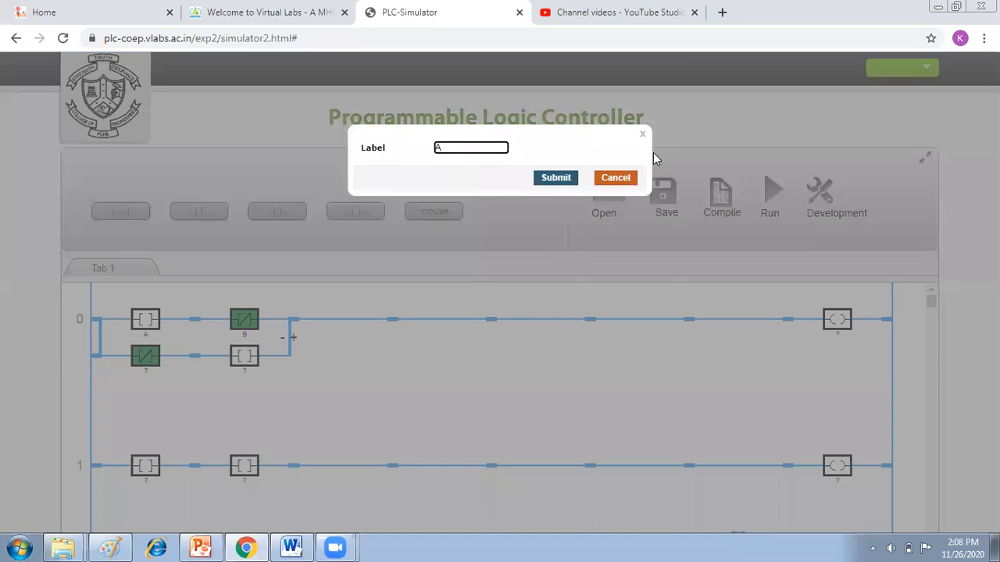
{"action": "left_click", "coordinate": [559, 178]}
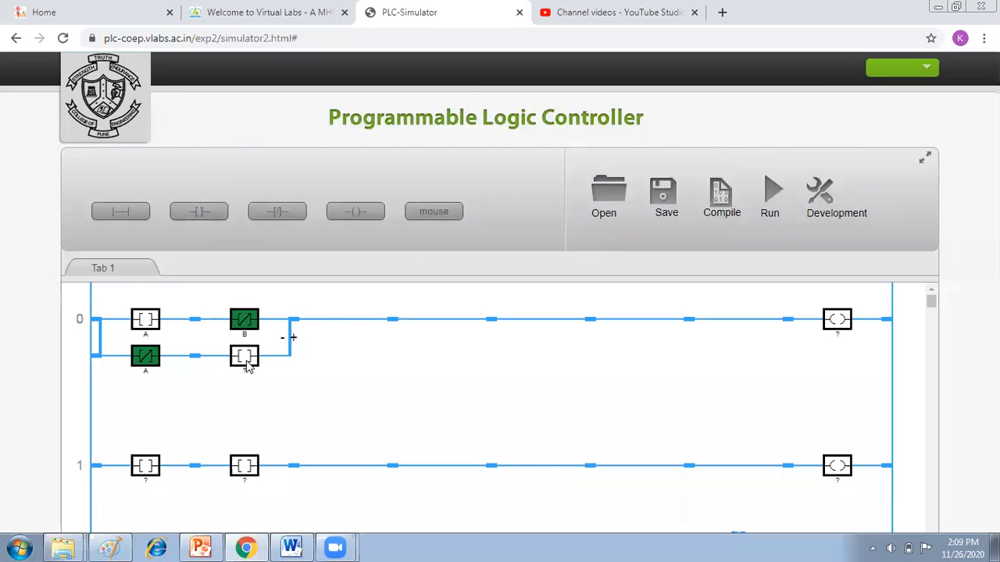
{"action": "left_click", "coordinate": [247, 367]}
{"action": "left_click", "coordinate": [286, 387]}
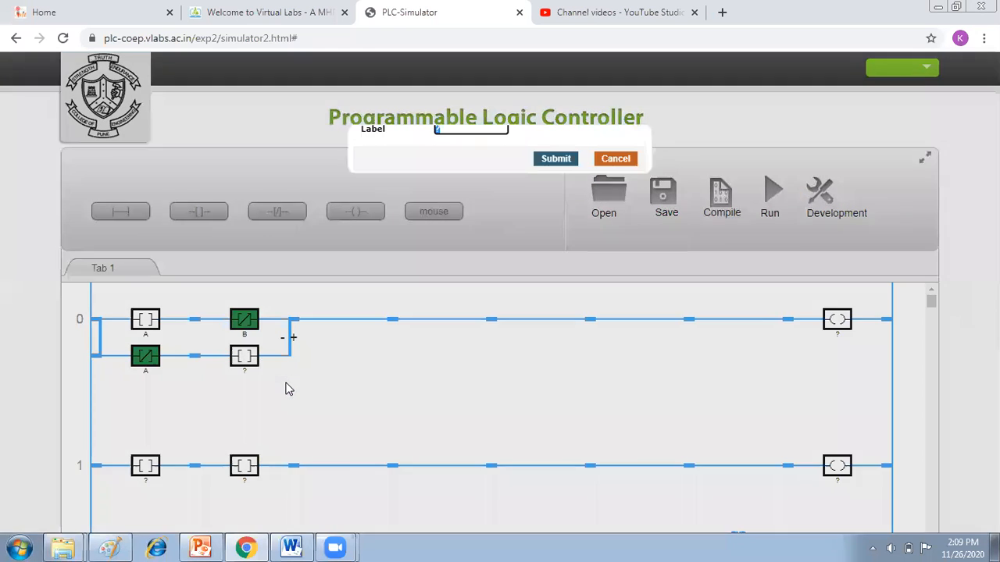
{"action": "left_click", "coordinate": [565, 183]}
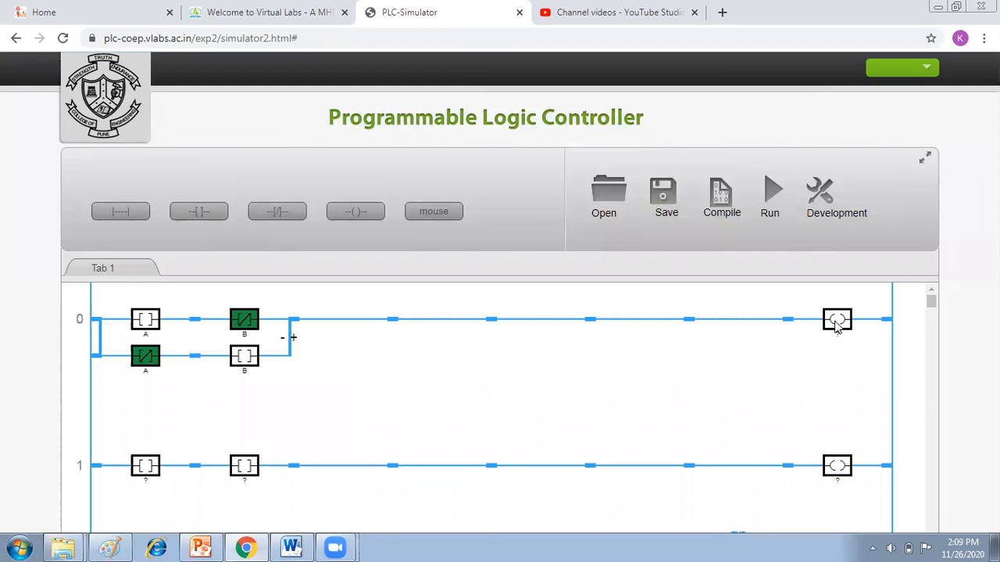
Step: Tag the output coil of rung 0 as SUM
{"action": "left_click", "coordinate": [836, 322]}
{"action": "left_click", "coordinate": [860, 345]}
{"action": "type", "text": "SUM"}
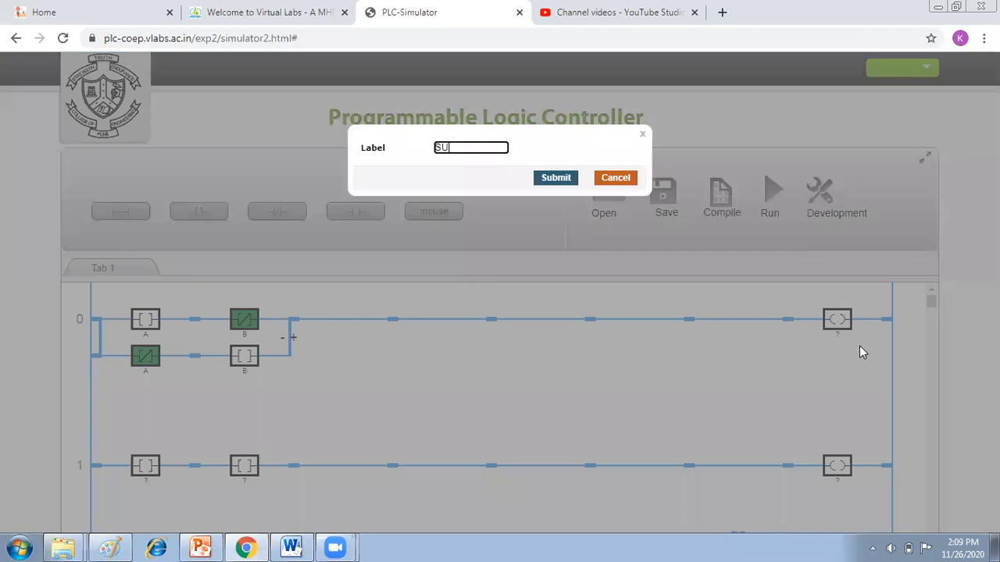
{"action": "left_click", "coordinate": [555, 178]}
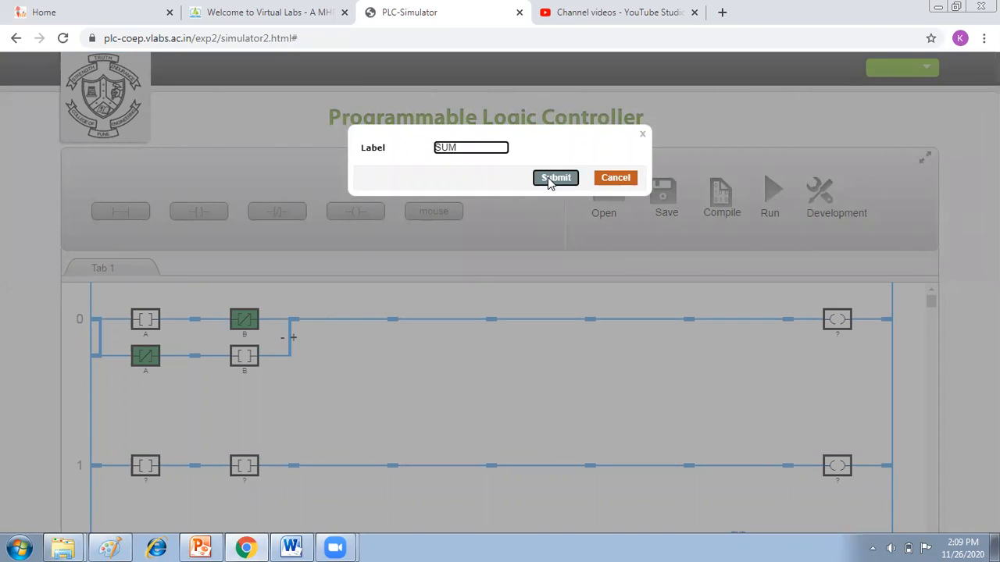
Step: Tag the first contact of rung 1 as A and the second as B
{"action": "left_click", "coordinate": [145, 473]}
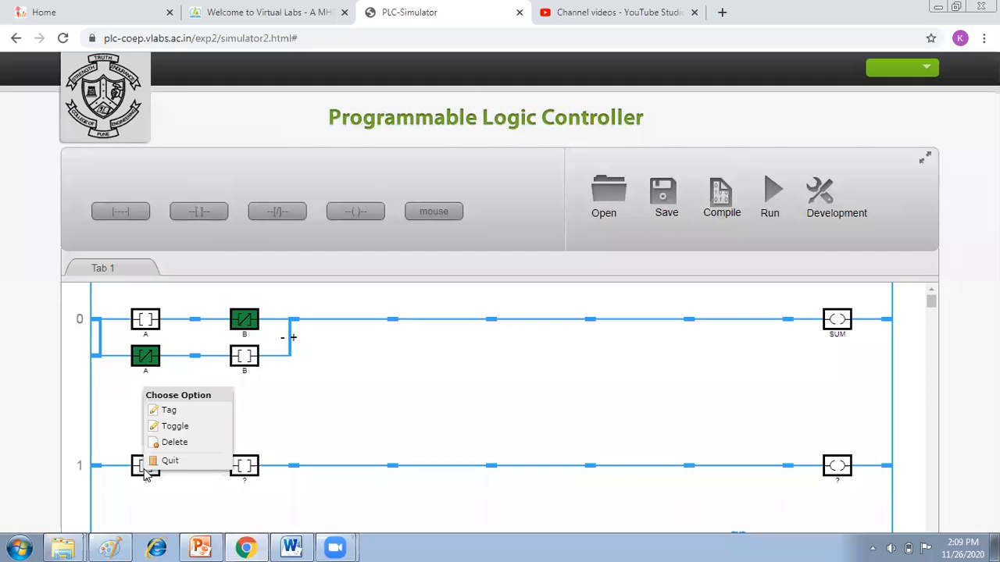
{"action": "left_click", "coordinate": [191, 412]}
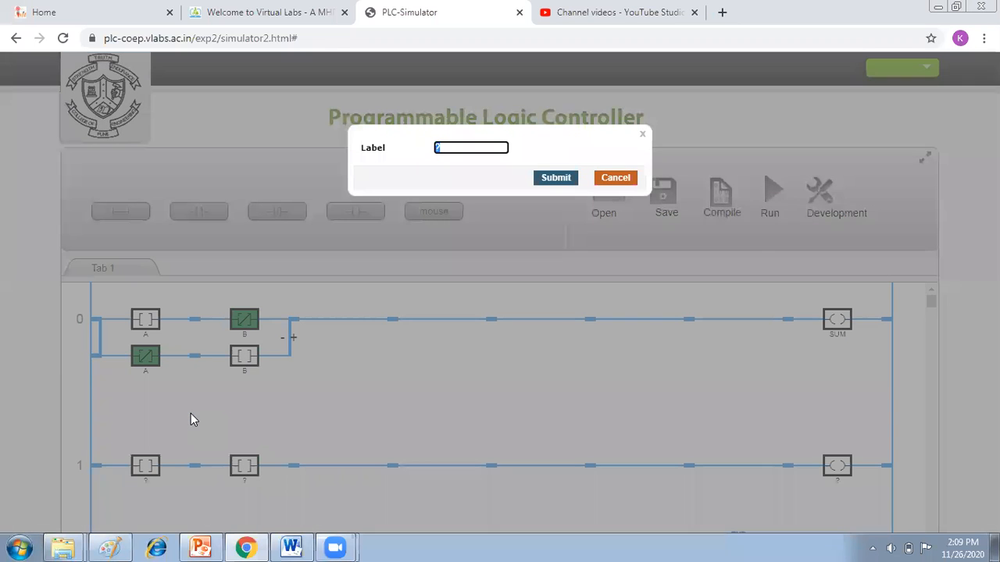
{"action": "type", "text": "A"}
{"action": "left_click", "coordinate": [556, 178]}
{"action": "left_click", "coordinate": [244, 467]}
{"action": "left_click", "coordinate": [286, 408]}
{"action": "type", "text": "B"}
{"action": "left_click", "coordinate": [553, 180]}
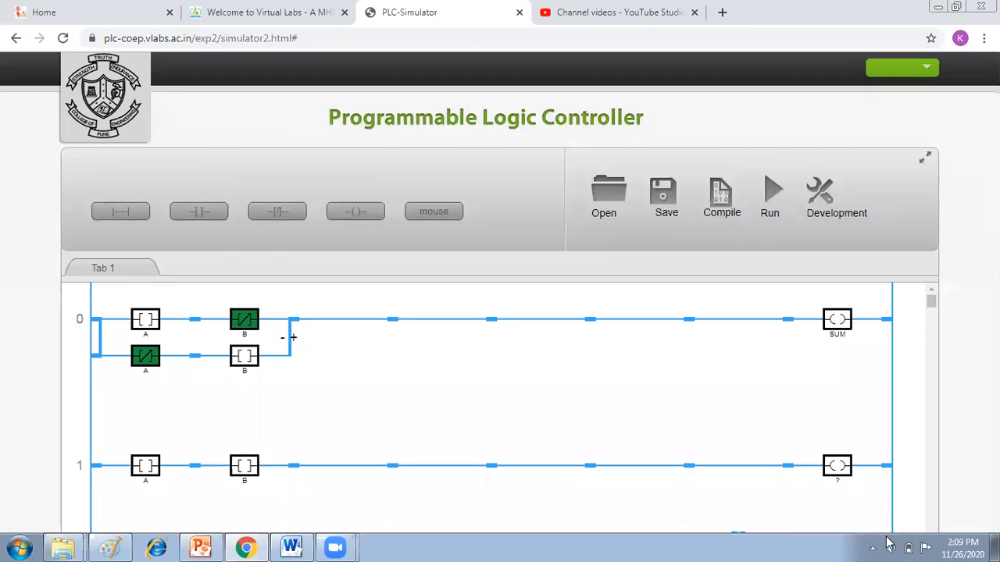
Step: Tag the output coil of rung 1 as CARRY
{"action": "left_click", "coordinate": [842, 471]}
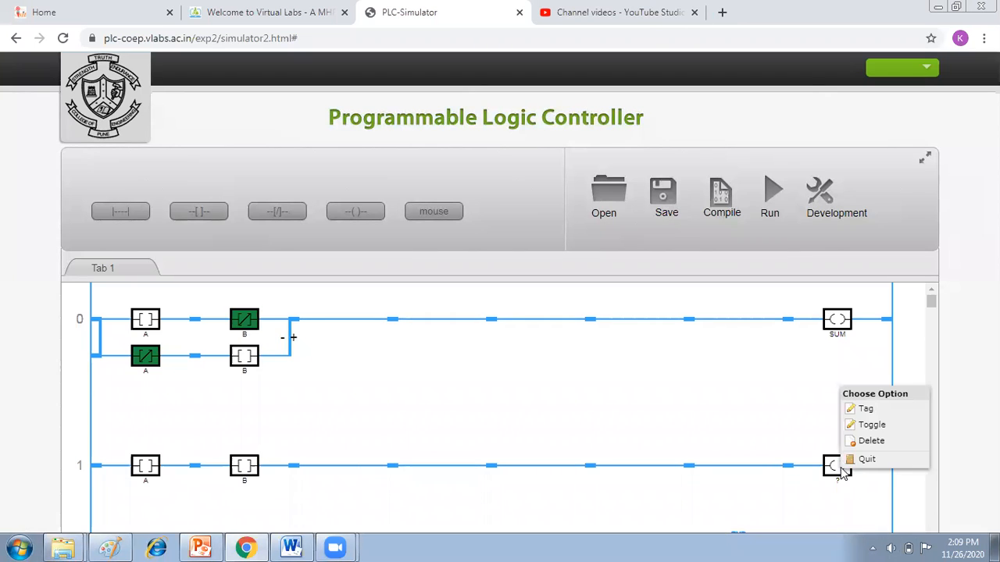
{"action": "left_click", "coordinate": [906, 417]}
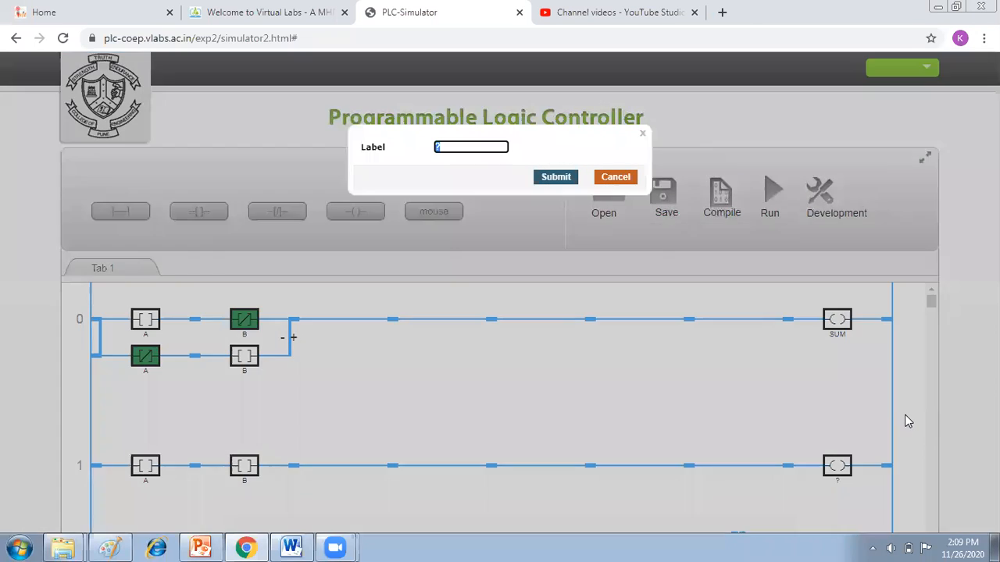
{"action": "type", "text": "CA"}
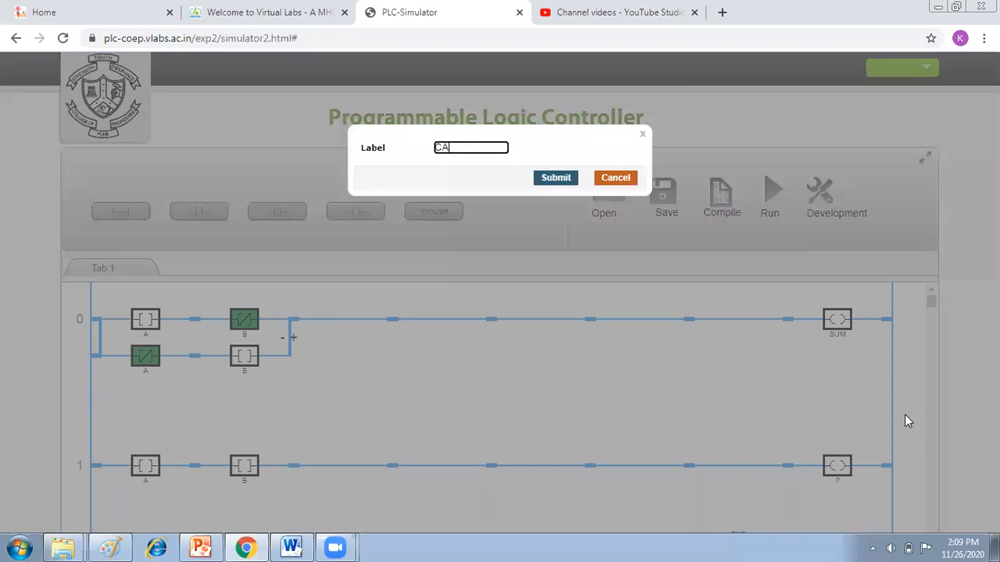
{"action": "type", "text": "RRY"}
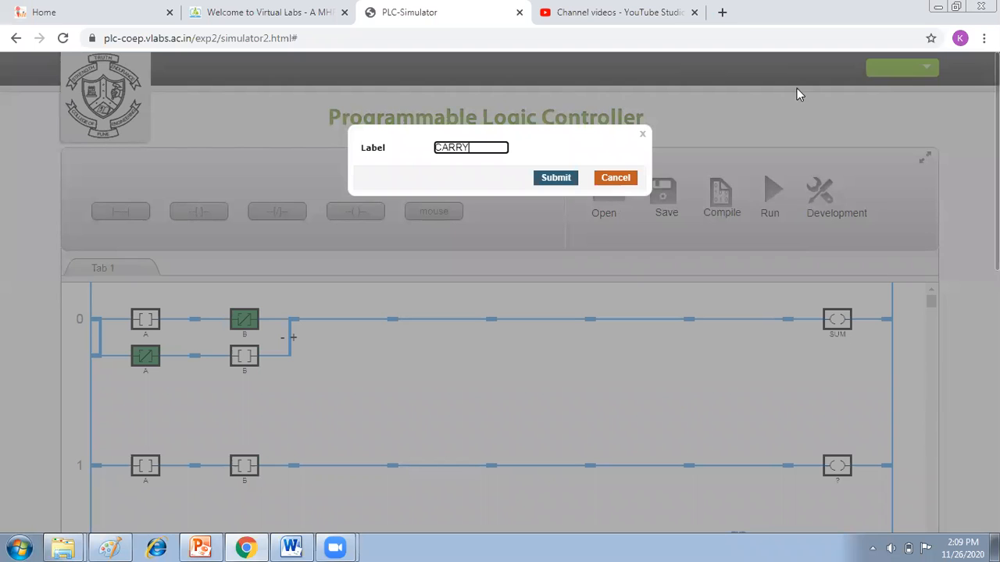
{"action": "left_click", "coordinate": [558, 182]}
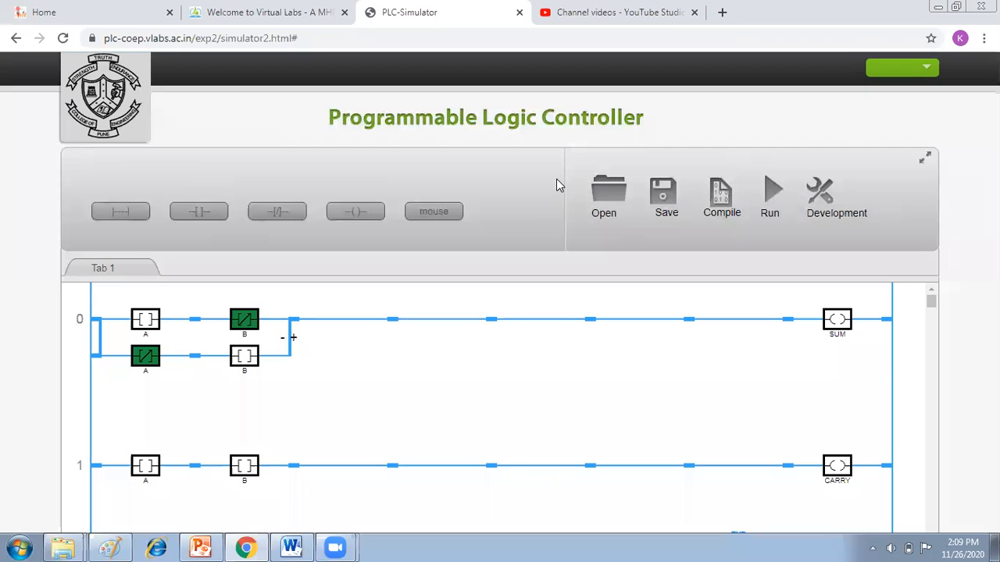
Step: Compile the half adder ladder program and start running it
{"action": "left_click", "coordinate": [717, 212]}
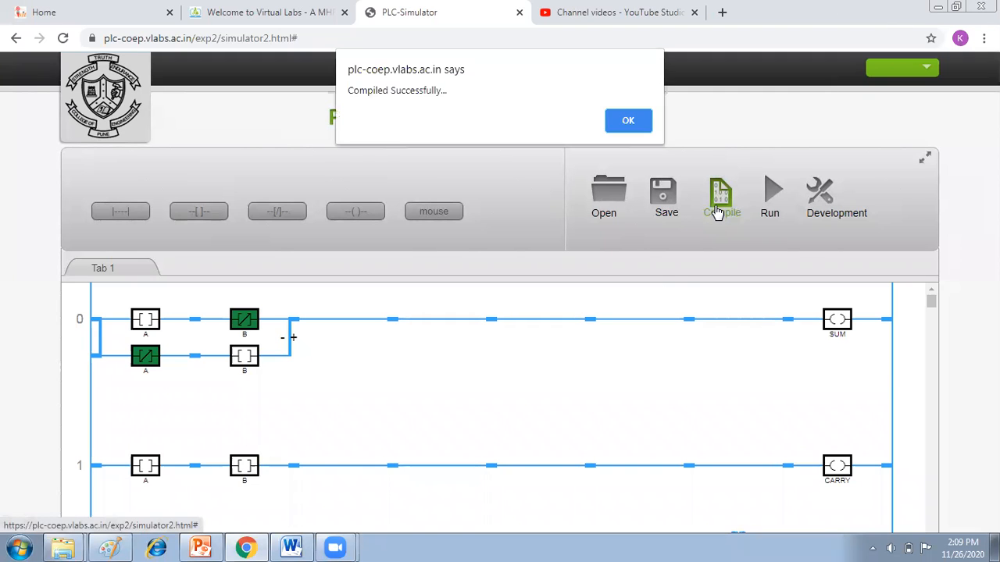
{"action": "left_click", "coordinate": [632, 125]}
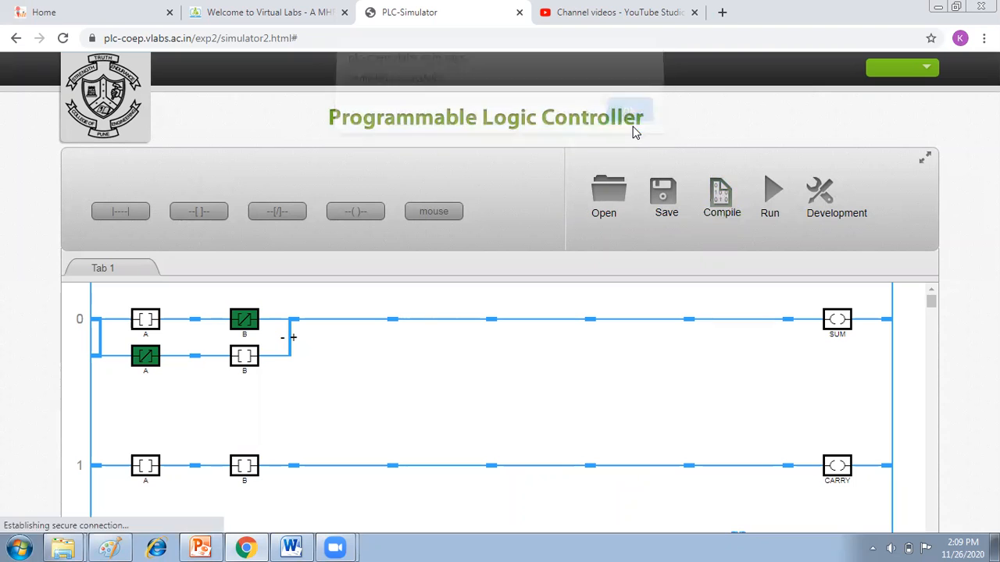
{"action": "left_click", "coordinate": [777, 207]}
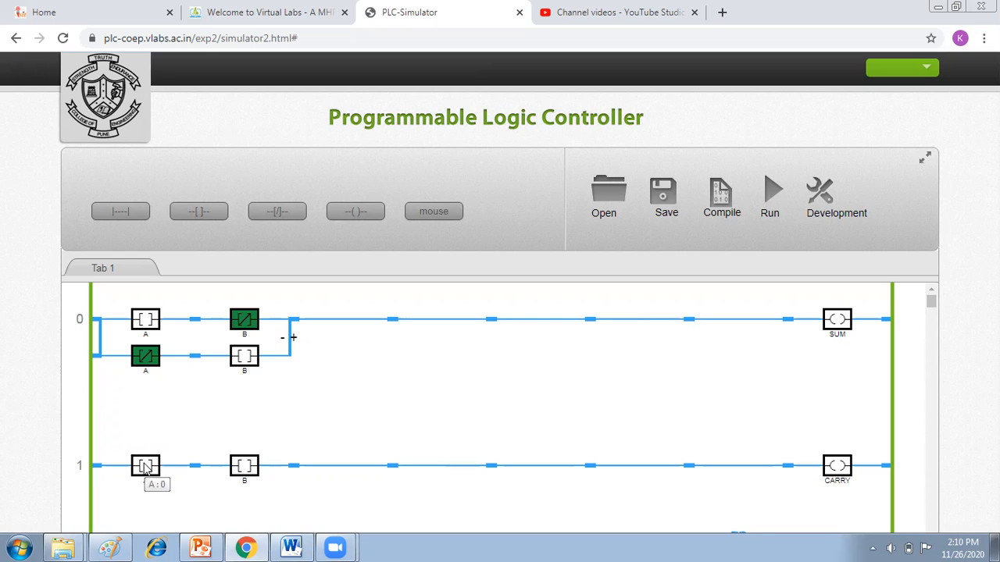
Step: Toggle input B and then input A on from their rung 1 contacts to test the half adder
{"action": "right_click", "coordinate": [244, 468]}
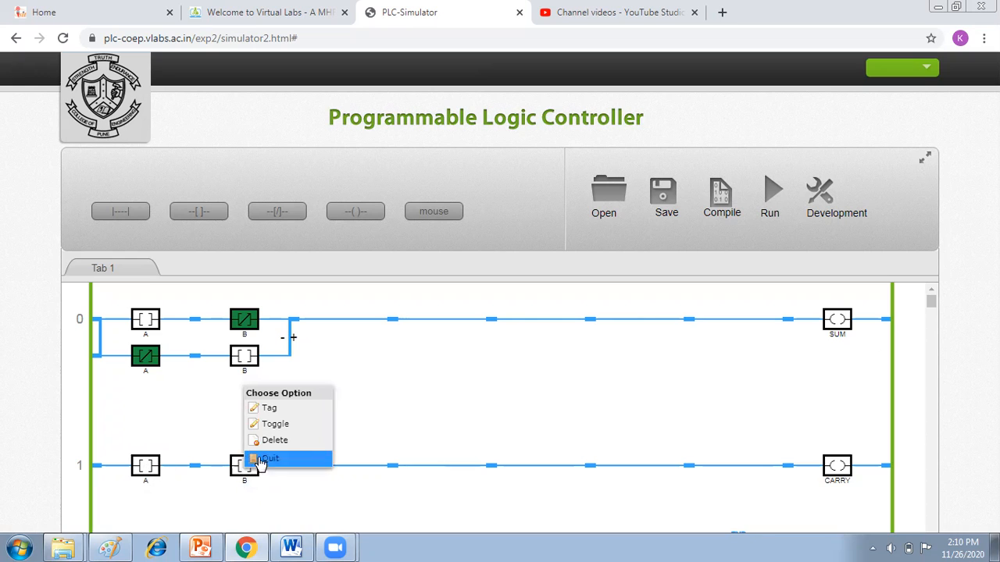
{"action": "left_click", "coordinate": [277, 425]}
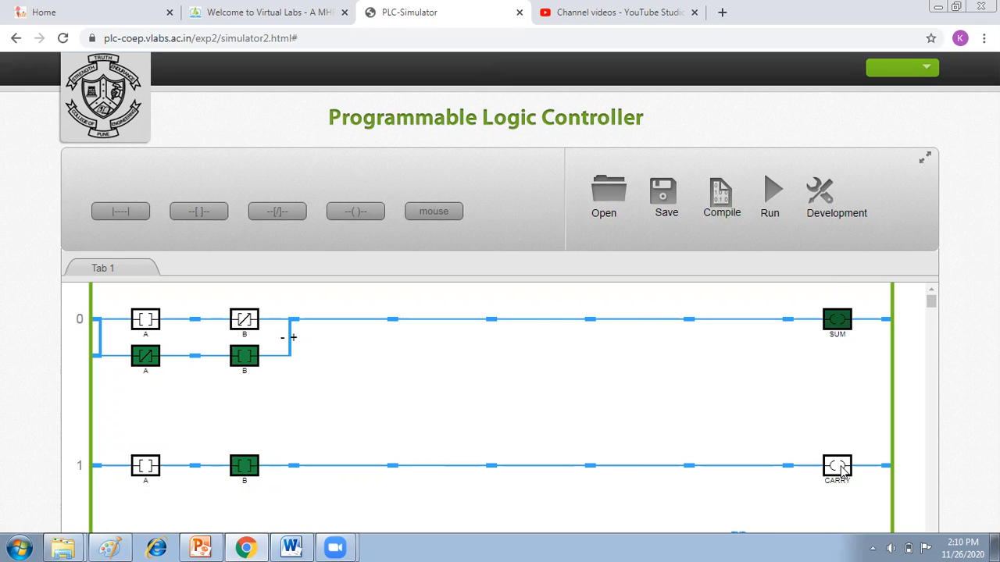
{"action": "left_click", "coordinate": [149, 469]}
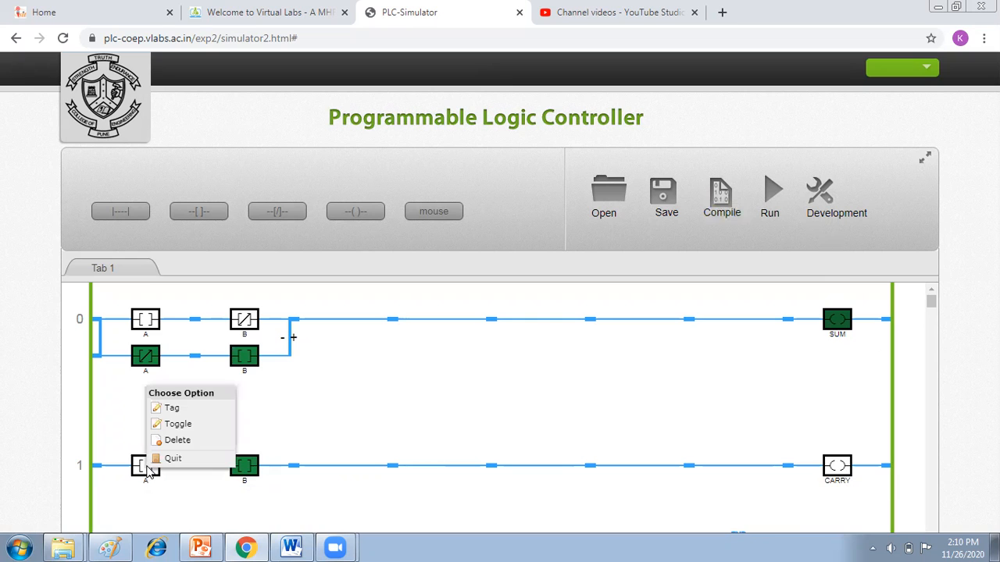
{"action": "left_click", "coordinate": [197, 419]}
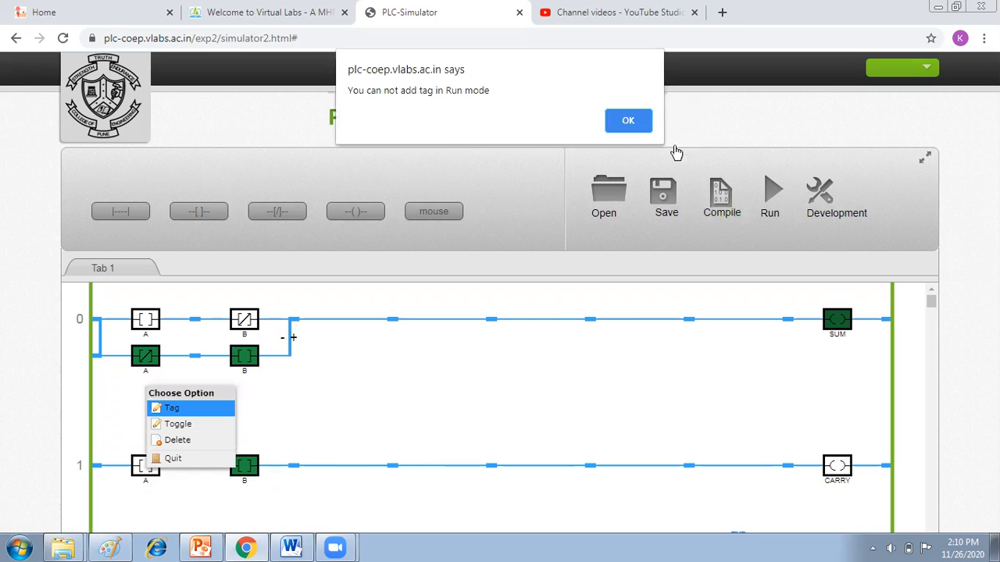
{"action": "left_click", "coordinate": [634, 117]}
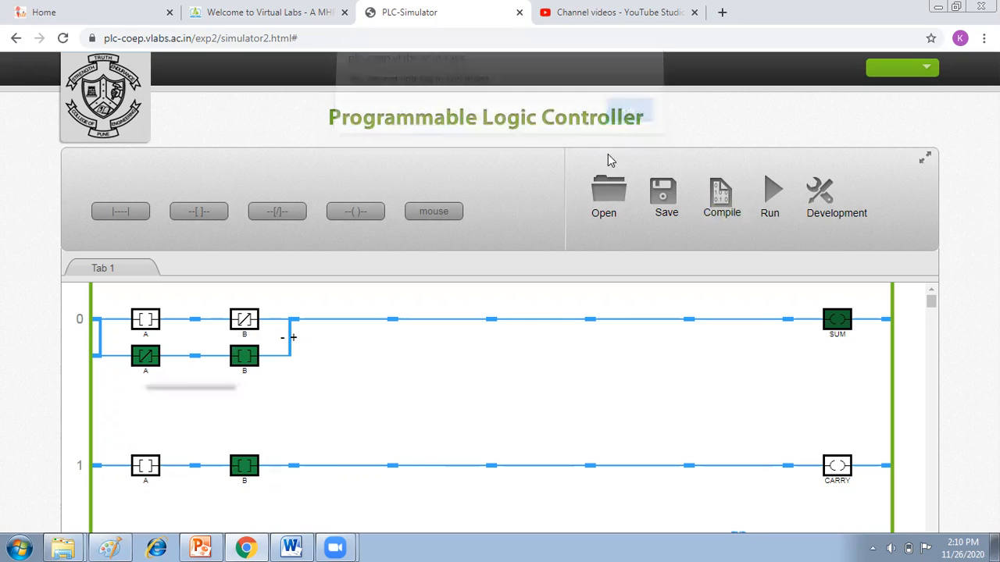
{"action": "left_click", "coordinate": [146, 466]}
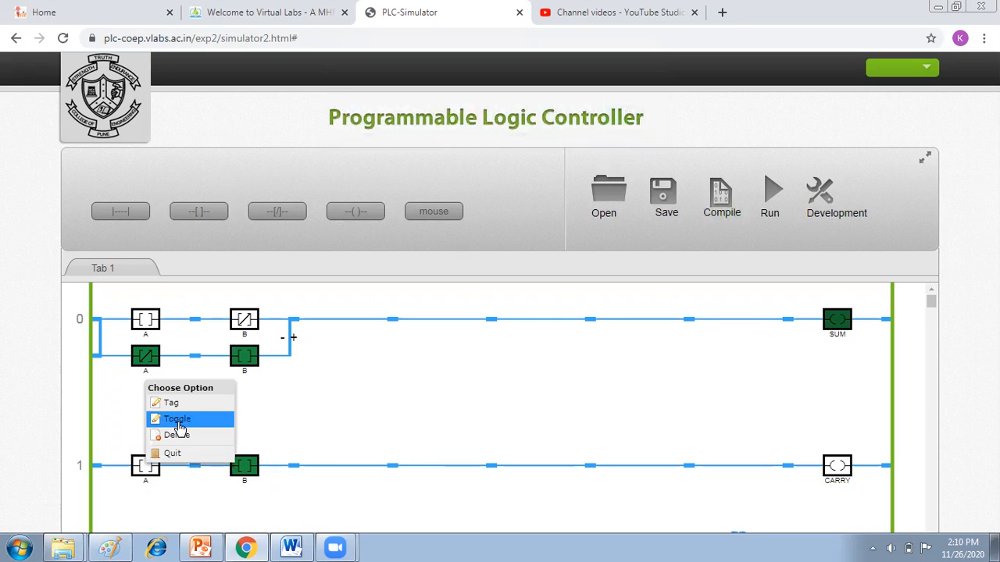
{"action": "left_click", "coordinate": [178, 420]}
Step: Toggle input B off while A stays on and check the SUM and CARRY coil states
{"action": "left_click", "coordinate": [245, 468]}
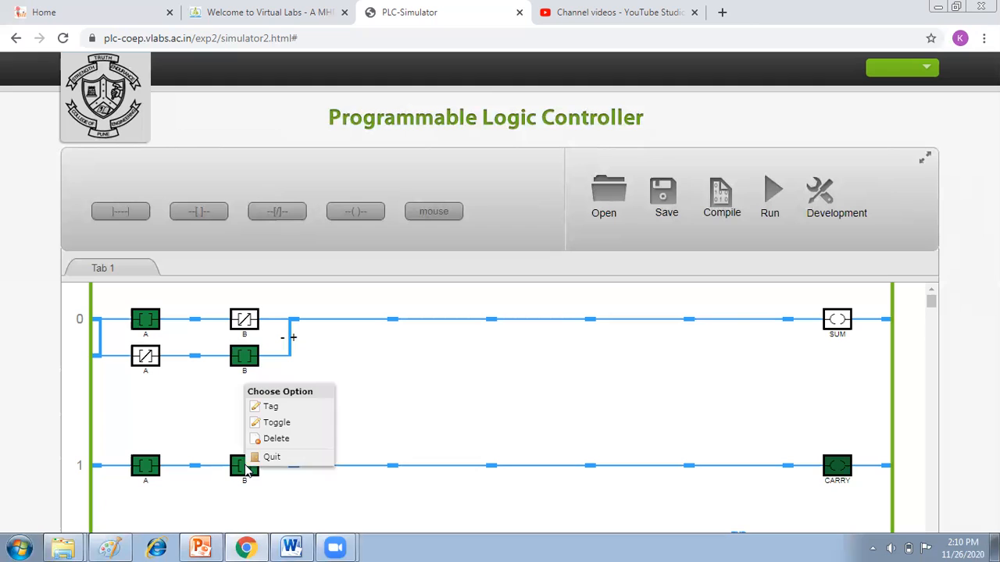
{"action": "left_click", "coordinate": [286, 424]}
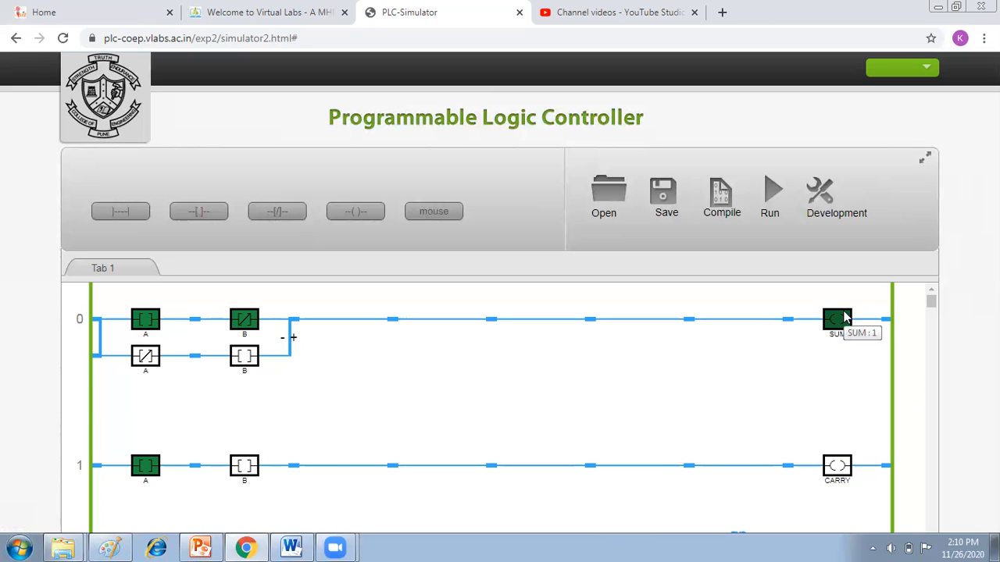
{"action": "mouse_move", "coordinate": [840, 469]}
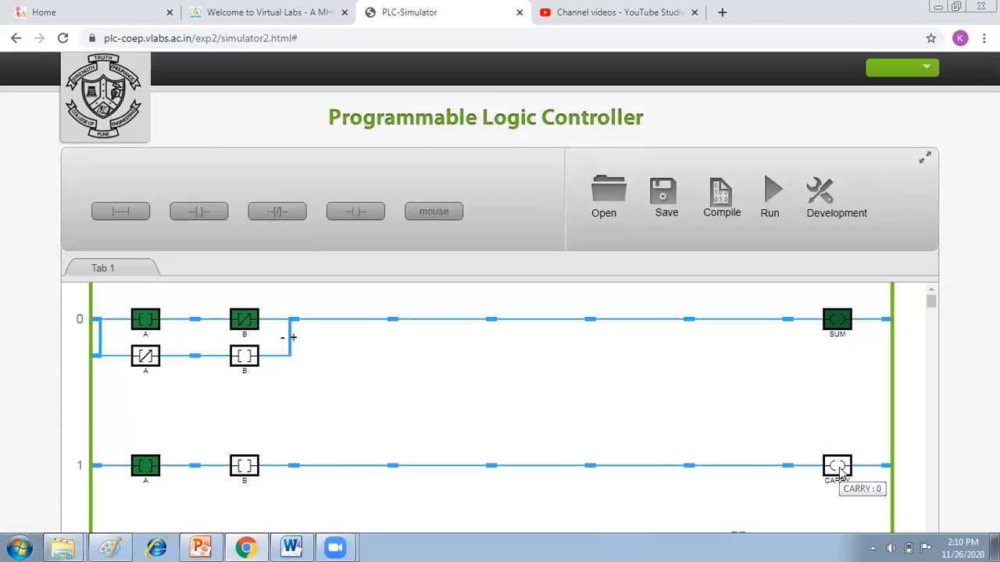
Step: Toggle input B back on so both inputs are on, and check the SUM and CARRY coils
{"action": "left_click", "coordinate": [248, 466]}
{"action": "left_click", "coordinate": [280, 420]}
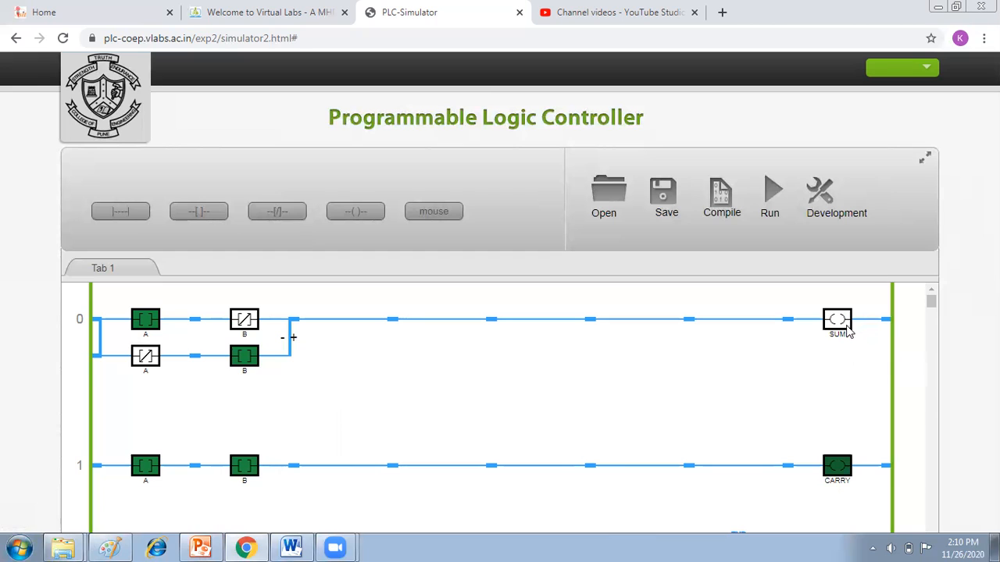
{"action": "mouse_move", "coordinate": [839, 324]}
{"action": "mouse_move", "coordinate": [843, 478]}
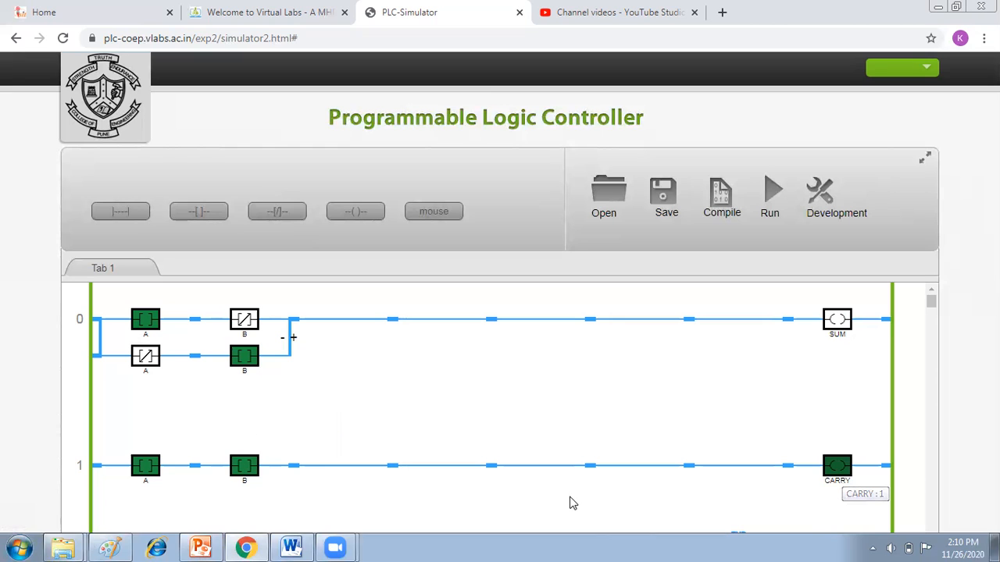
Step: Switch to the PRACTICAL NO 4 Word document and examine the full adder logic circuit and its truth table
{"action": "left_click", "coordinate": [291, 547]}
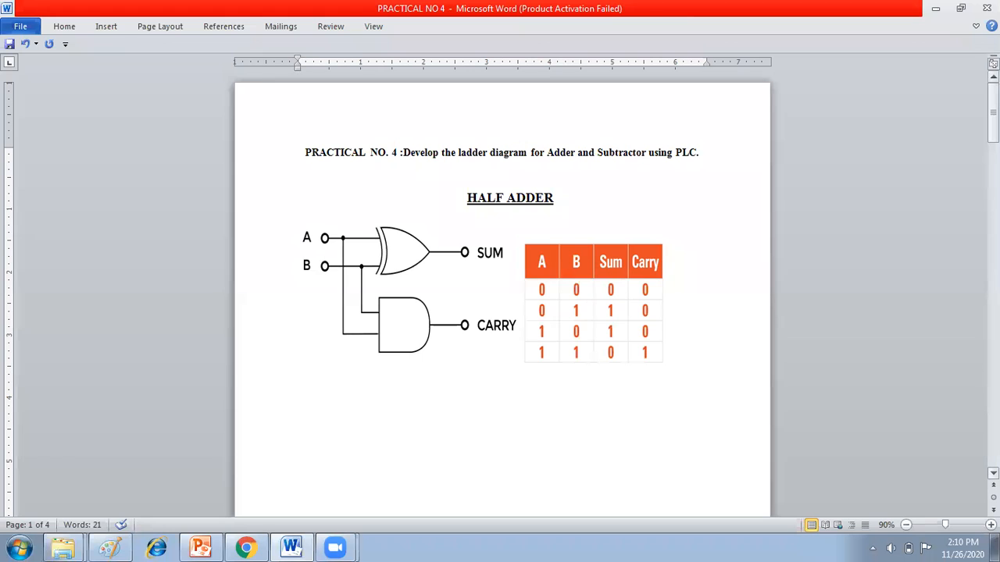
{"action": "scroll", "coordinate": [500, 289], "scroll_direction": "down", "scroll_amount": 3}
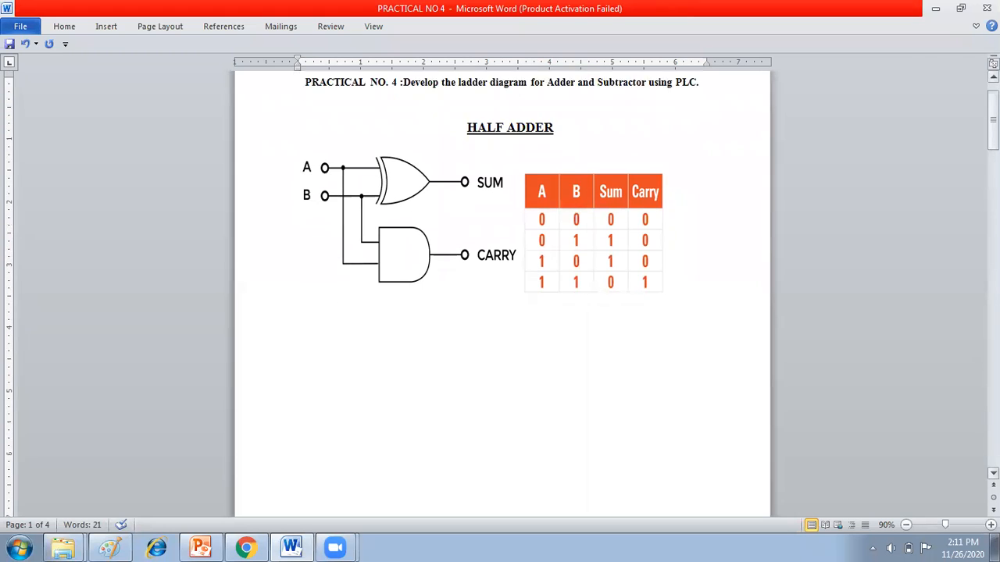
{"action": "scroll", "coordinate": [499, 289], "scroll_direction": "down", "scroll_amount": 3}
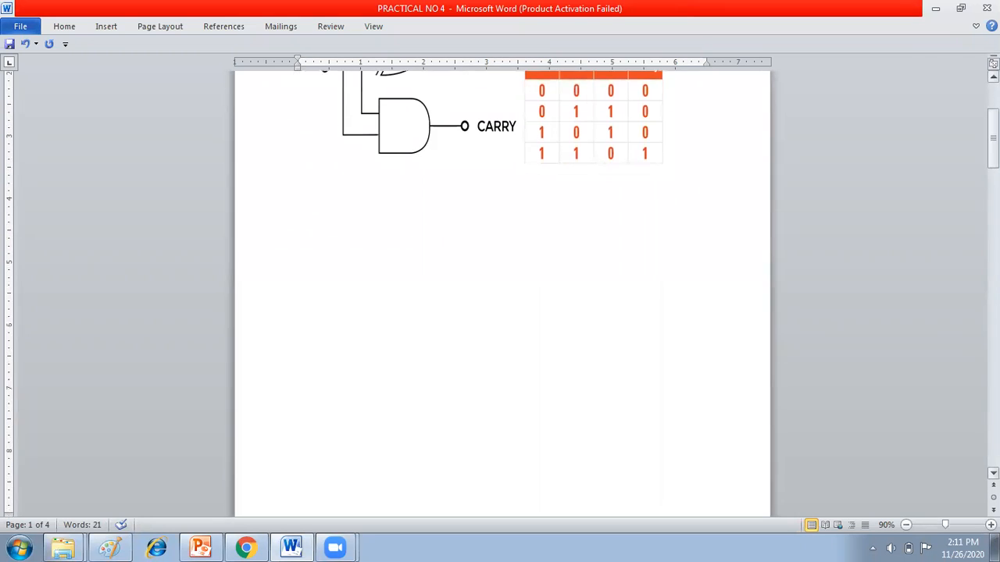
{"action": "scroll", "coordinate": [499, 289], "scroll_direction": "down", "scroll_amount": 5}
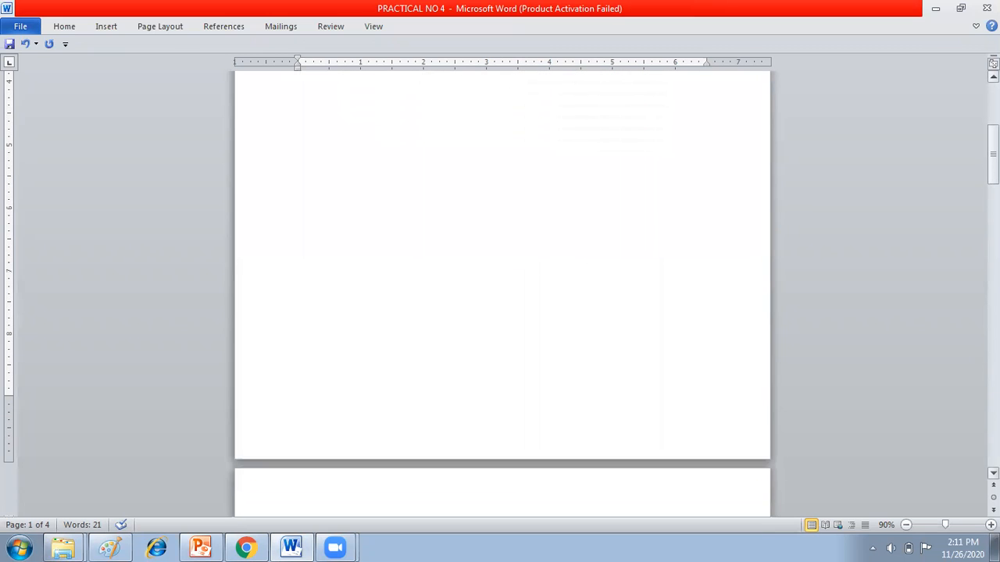
{"action": "scroll", "coordinate": [500, 289], "scroll_direction": "down", "scroll_amount": 3}
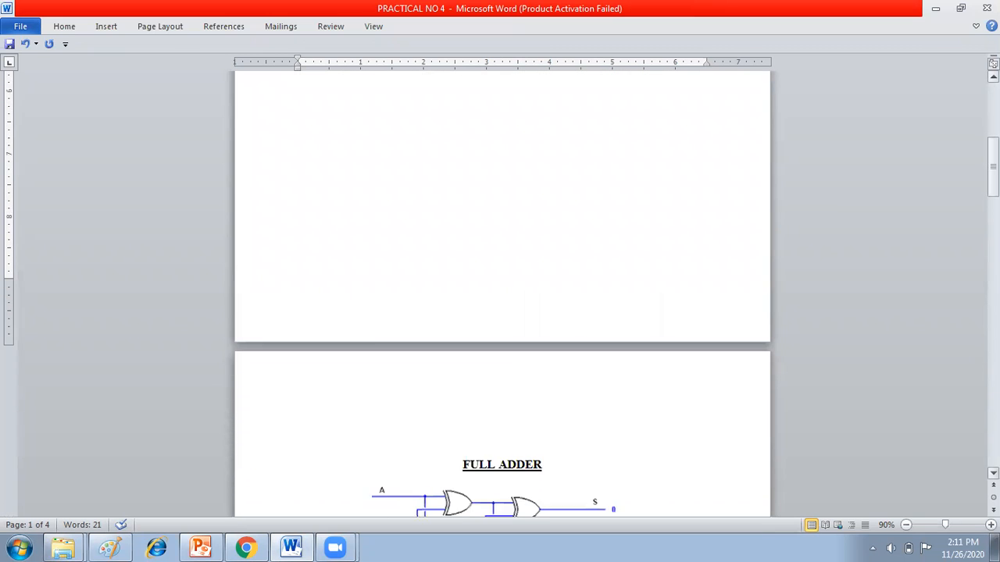
{"action": "scroll", "coordinate": [499, 289], "scroll_direction": "down", "scroll_amount": 3}
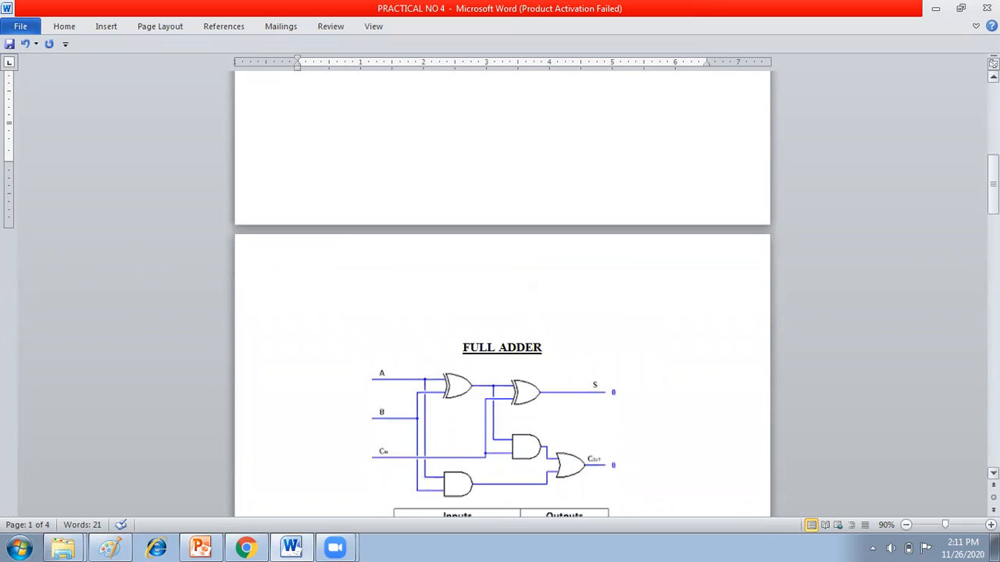
{"action": "scroll", "coordinate": [500, 289], "scroll_direction": "down", "scroll_amount": 3}
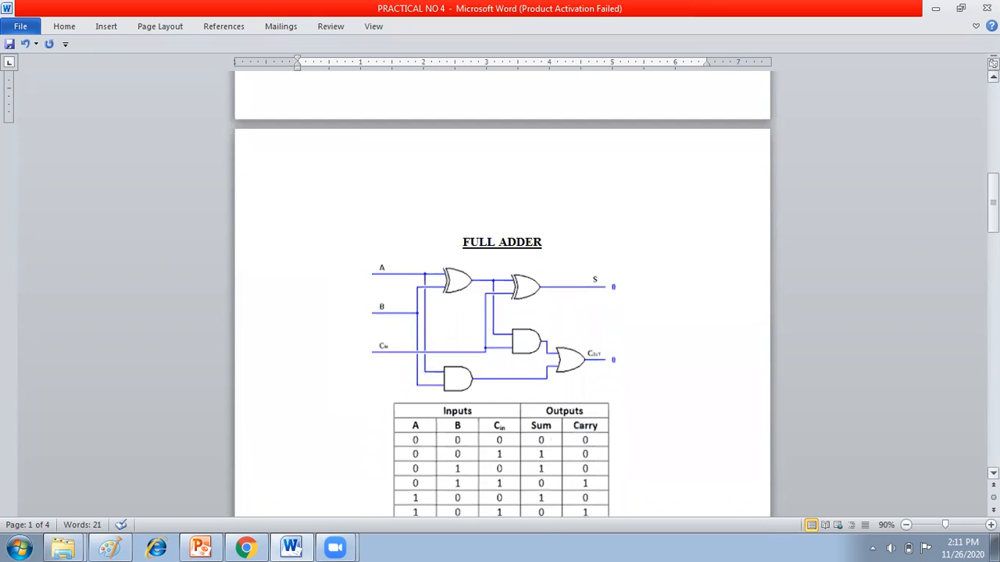
{"action": "scroll", "coordinate": [500, 289], "scroll_direction": "down", "scroll_amount": 1}
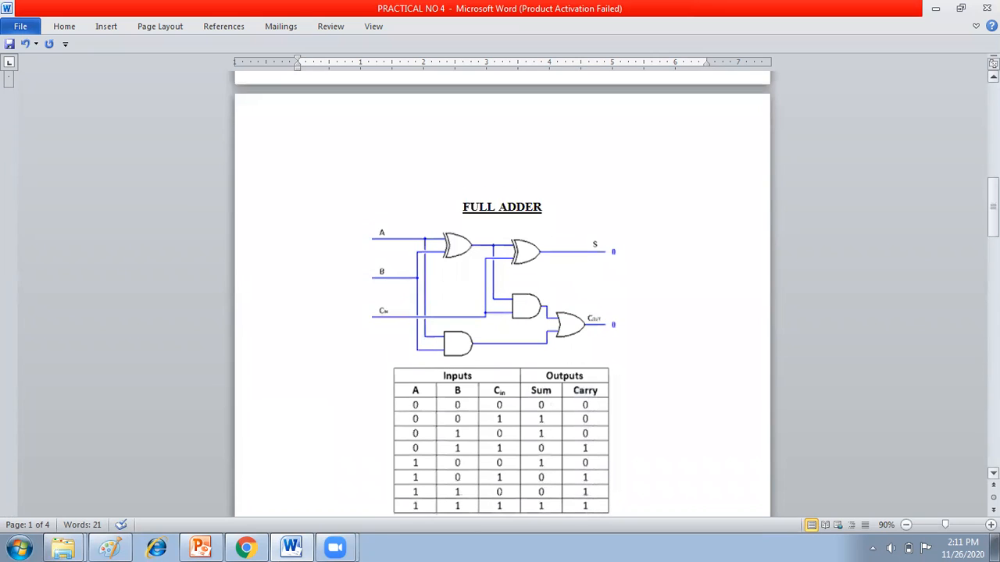
{"action": "scroll", "coordinate": [500, 289], "scroll_direction": "down", "scroll_amount": 1}
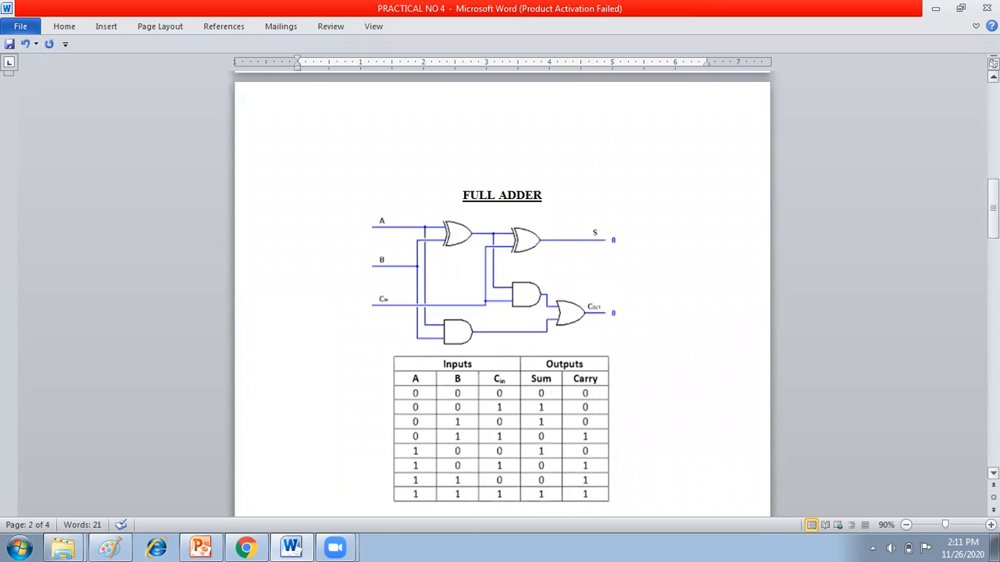
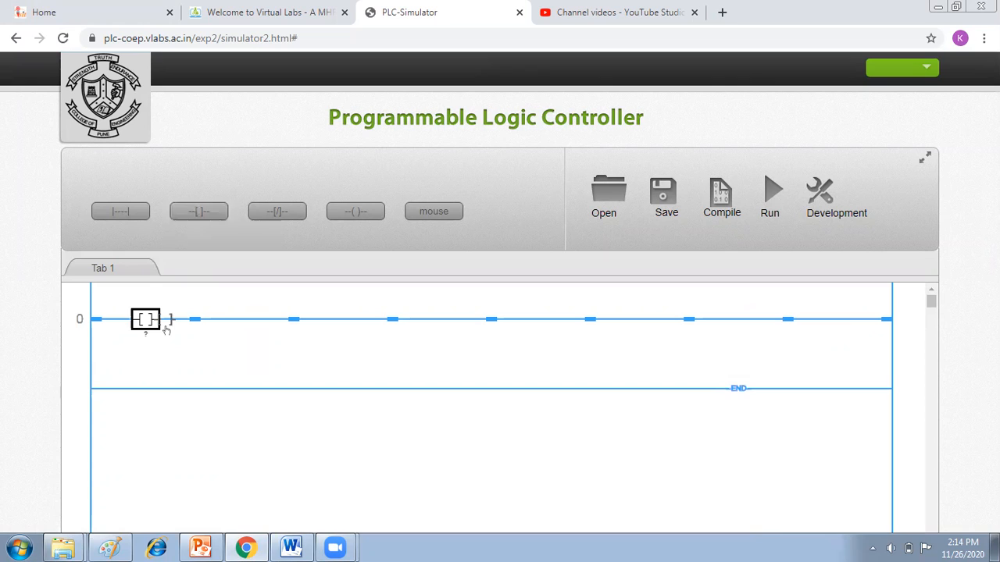
Step: Add a normally closed contact after the first contact of rung 0 and create a parallel branch spanning both contacts
{"action": "left_click", "coordinate": [279, 212]}
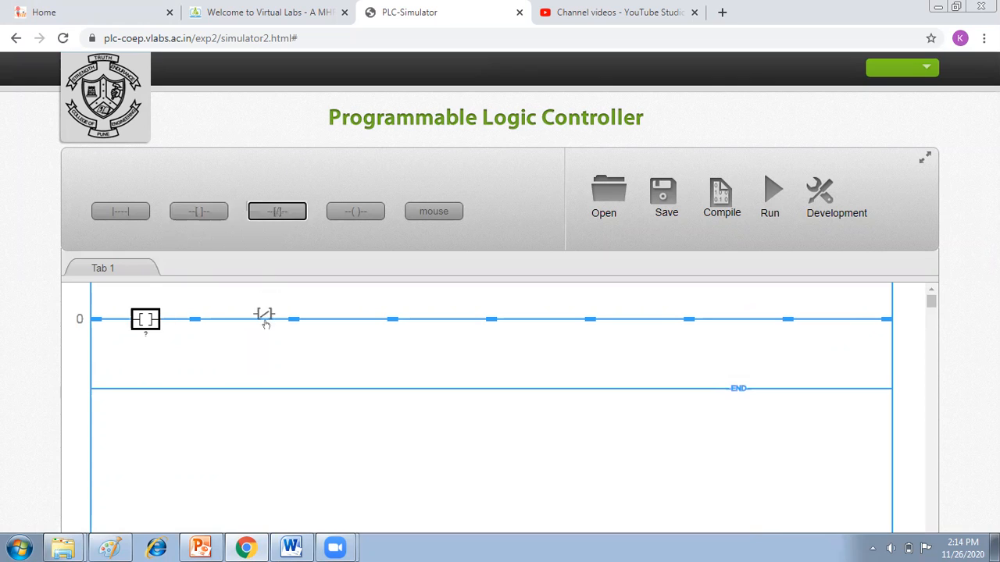
{"action": "left_click", "coordinate": [264, 328]}
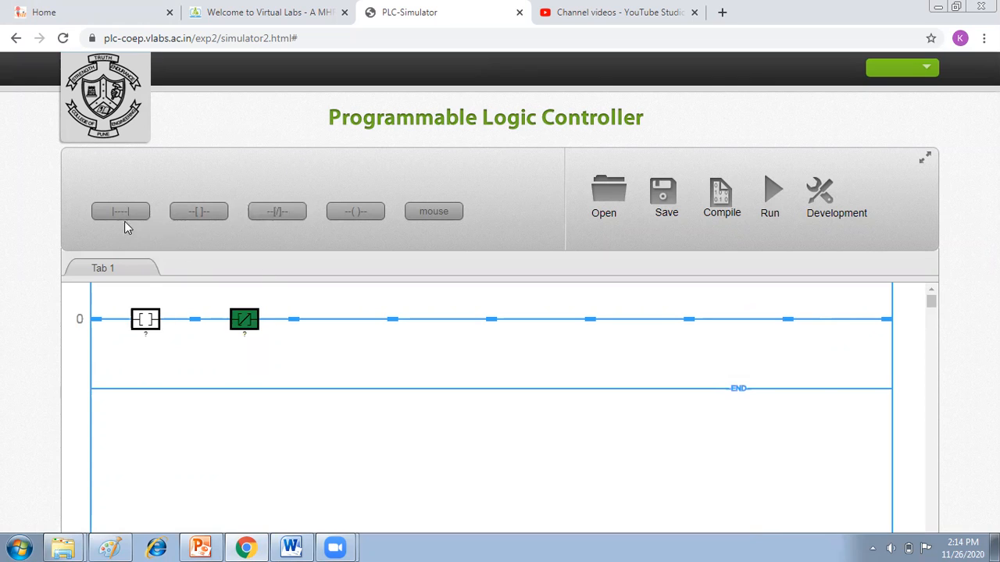
{"action": "left_click", "coordinate": [432, 211]}
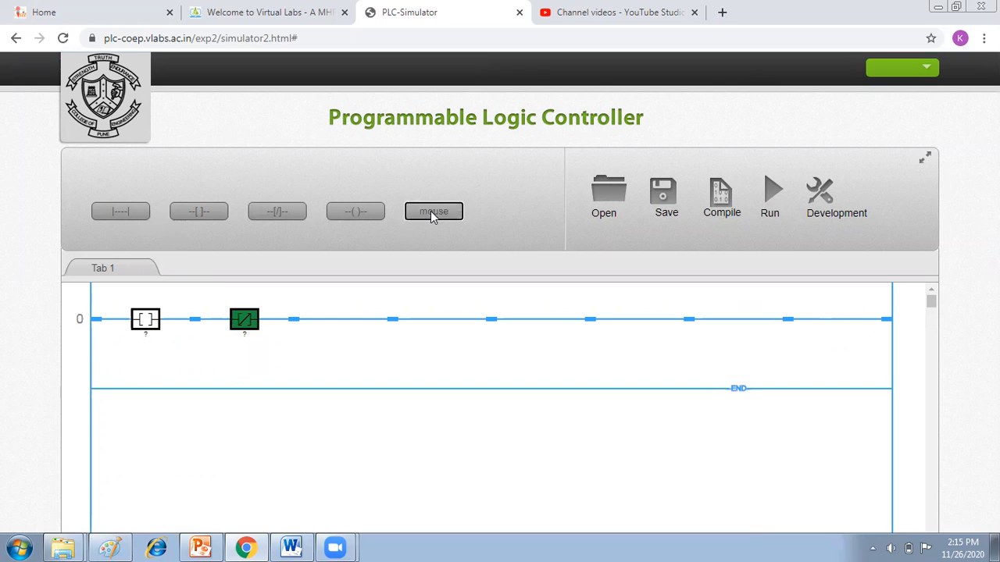
{"action": "left_click", "coordinate": [95, 322]}
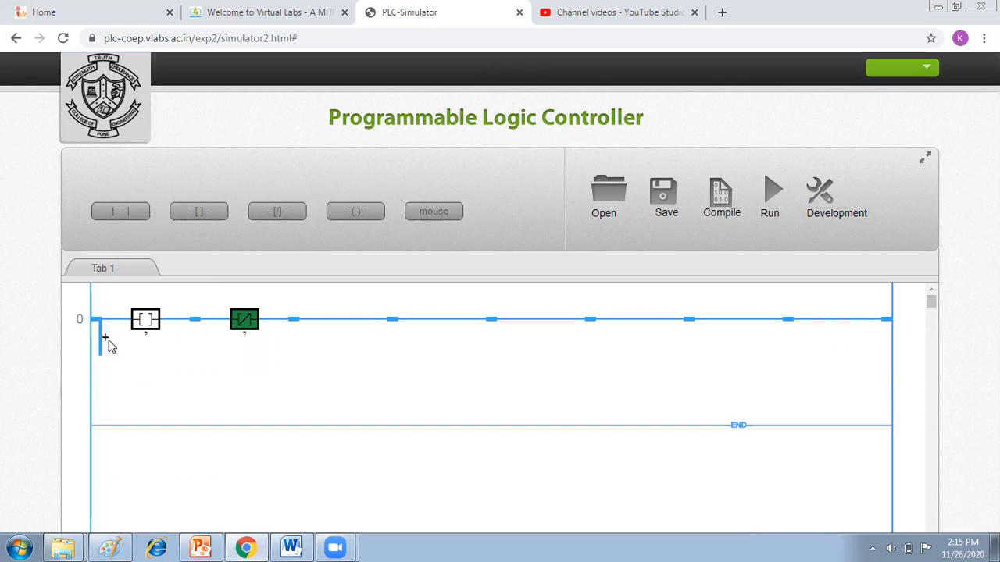
{"action": "left_click", "coordinate": [106, 339]}
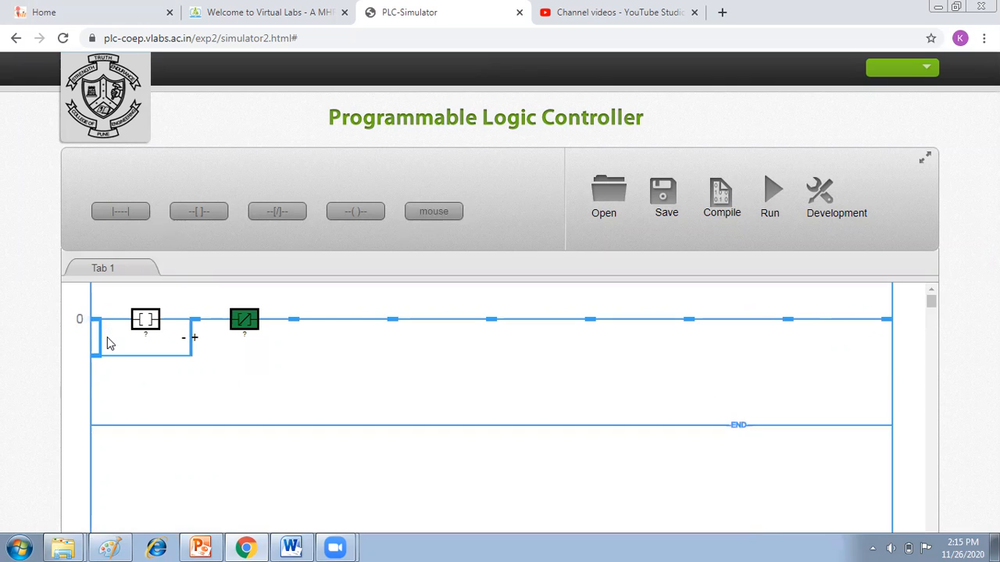
{"action": "left_click", "coordinate": [193, 339]}
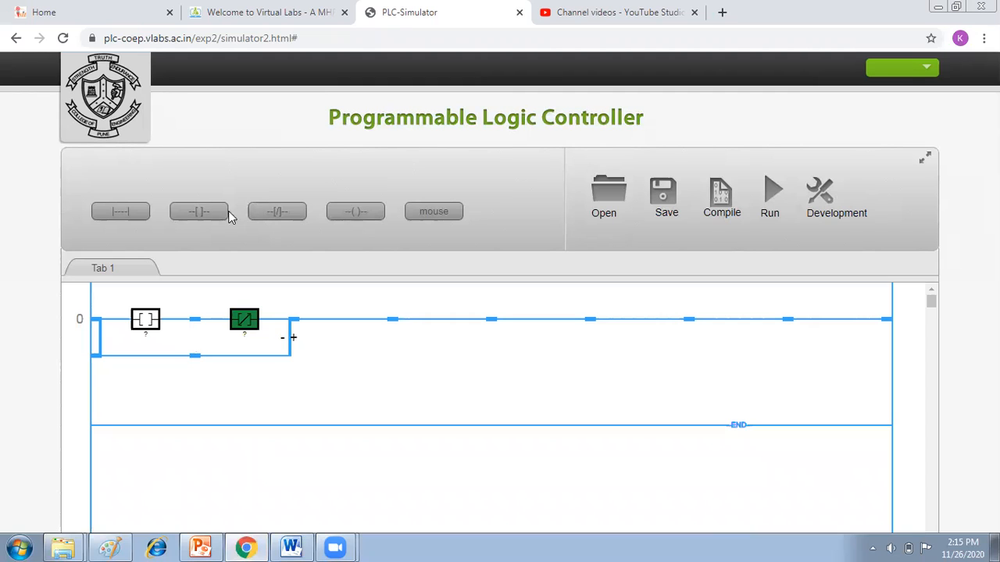
Step: Place a normally closed and then a normally open contact on the parallel branch, and an output coil at the end of rung 0
{"action": "left_click", "coordinate": [278, 213]}
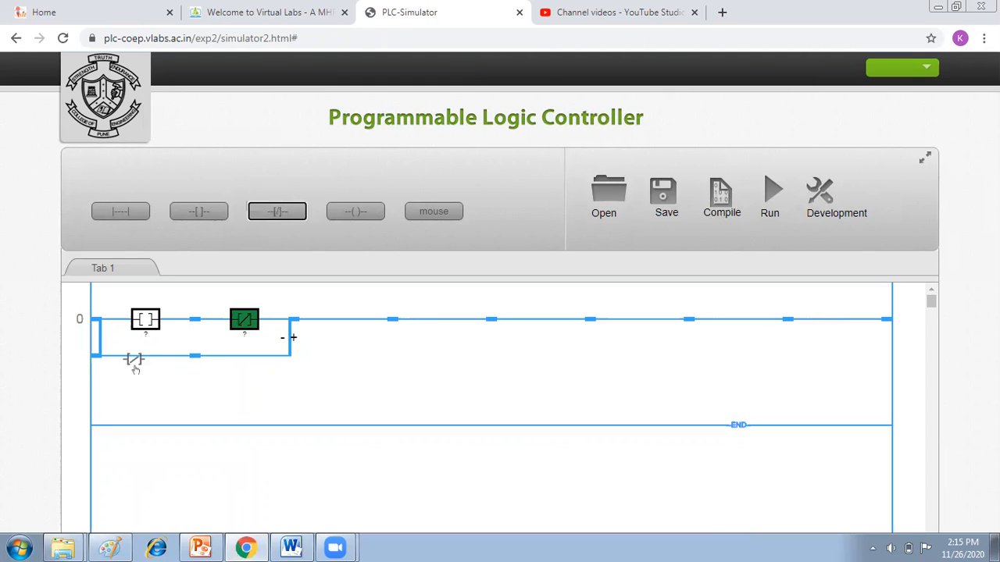
{"action": "left_click", "coordinate": [138, 363]}
{"action": "left_click", "coordinate": [216, 211]}
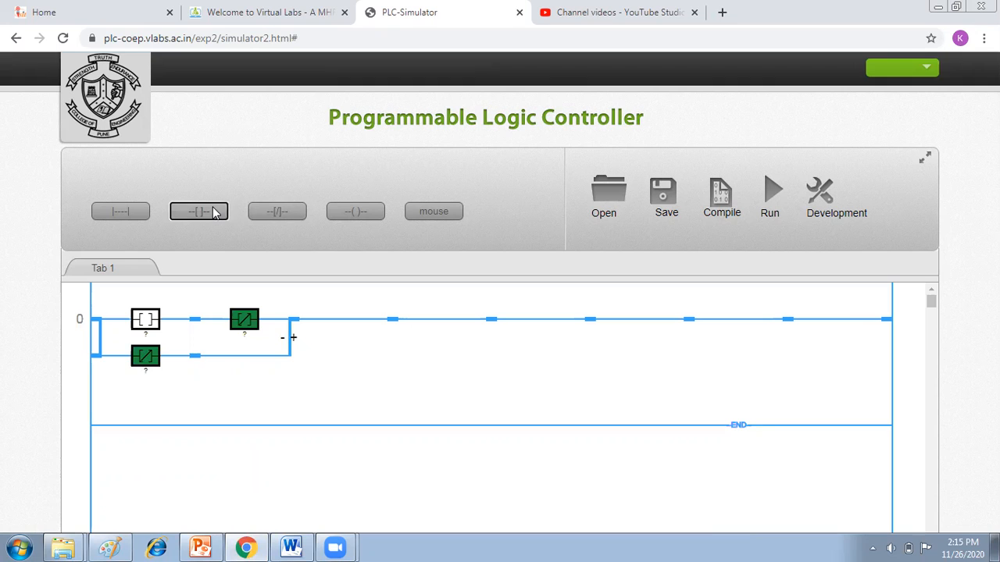
{"action": "left_click", "coordinate": [246, 367]}
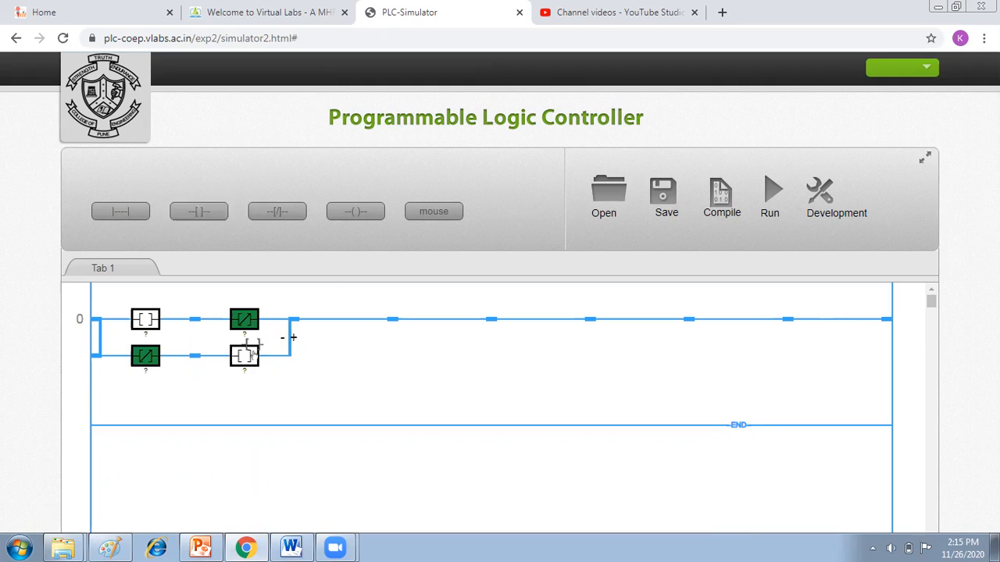
{"action": "left_click", "coordinate": [360, 211]}
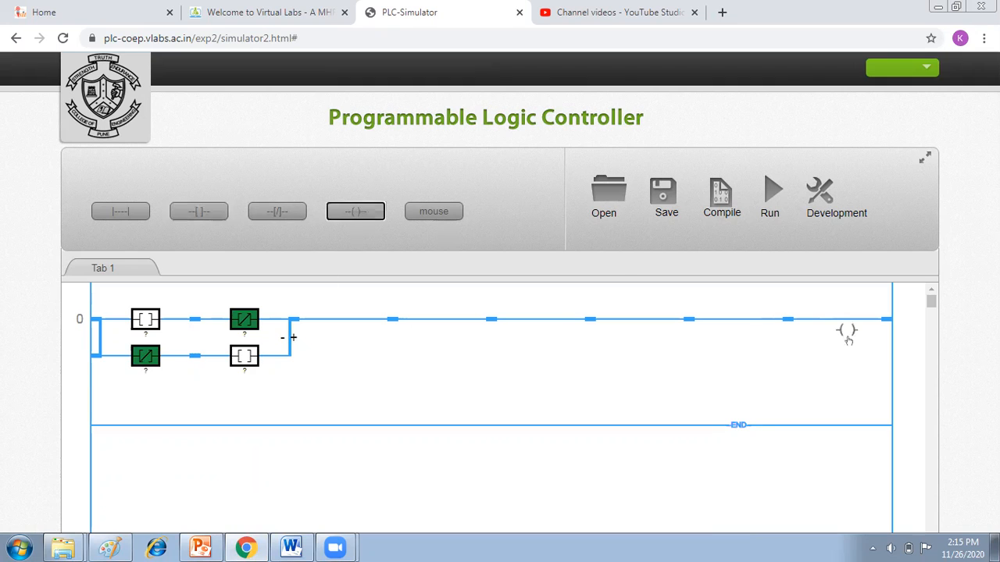
{"action": "left_click", "coordinate": [837, 322]}
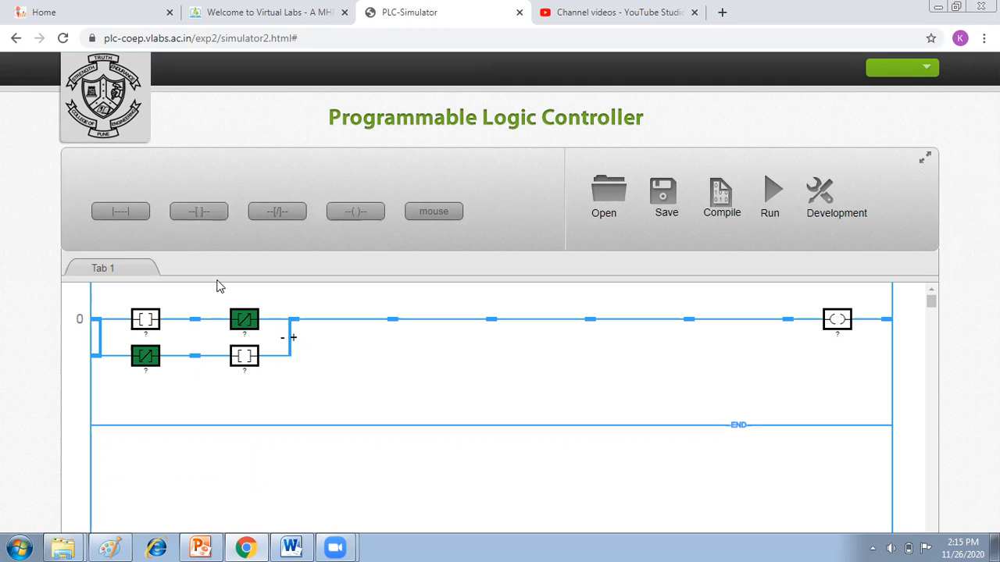
Step: Add a second rung with a normally closed contact, a normally open contact and an output coil at its end
{"action": "left_click", "coordinate": [119, 214]}
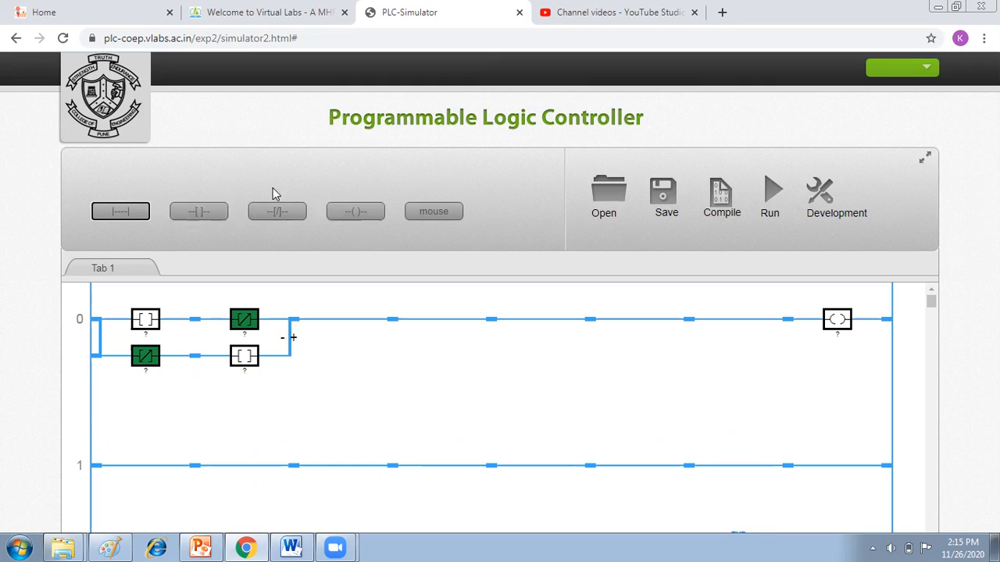
{"action": "left_click", "coordinate": [284, 210]}
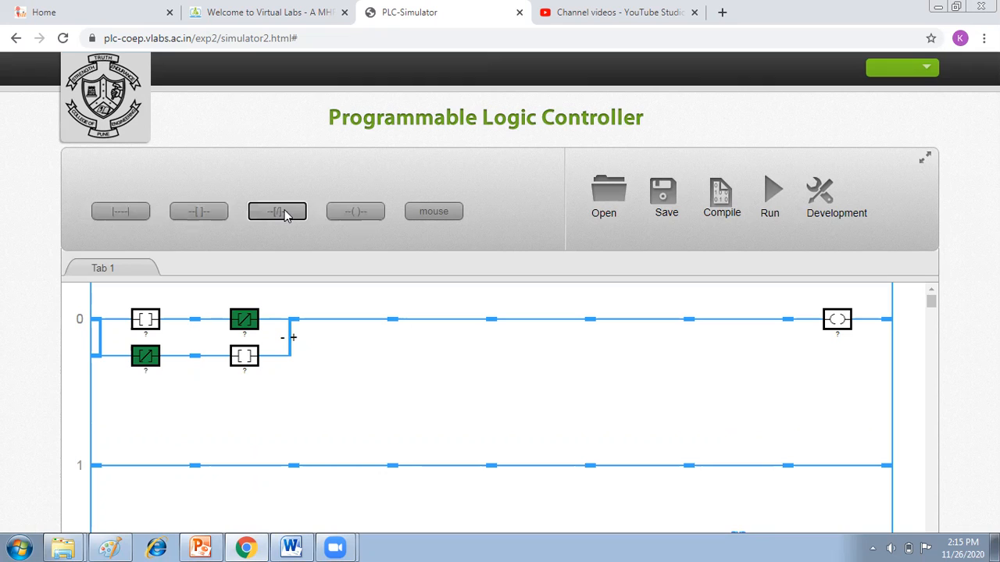
{"action": "left_click", "coordinate": [157, 473]}
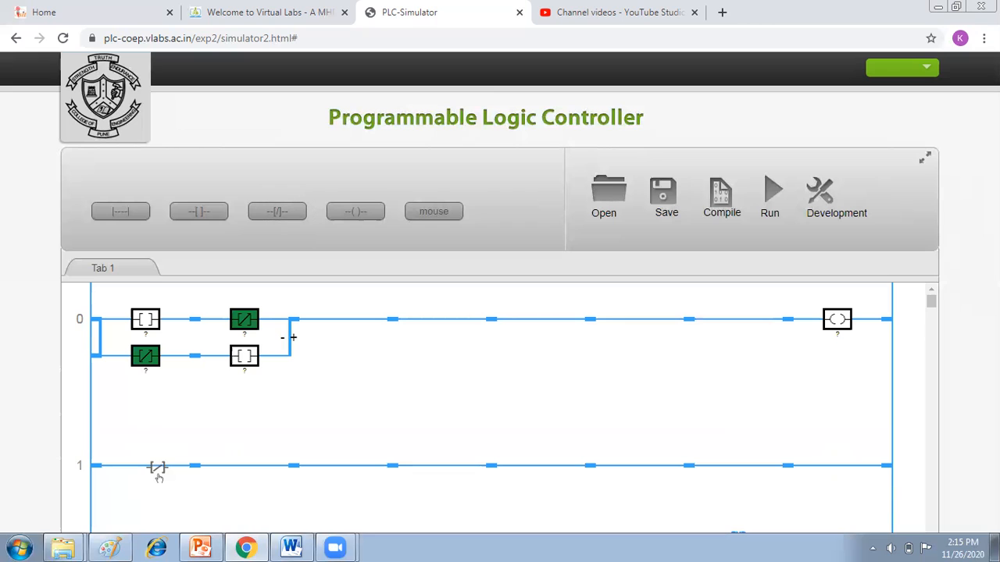
{"action": "left_click", "coordinate": [192, 217]}
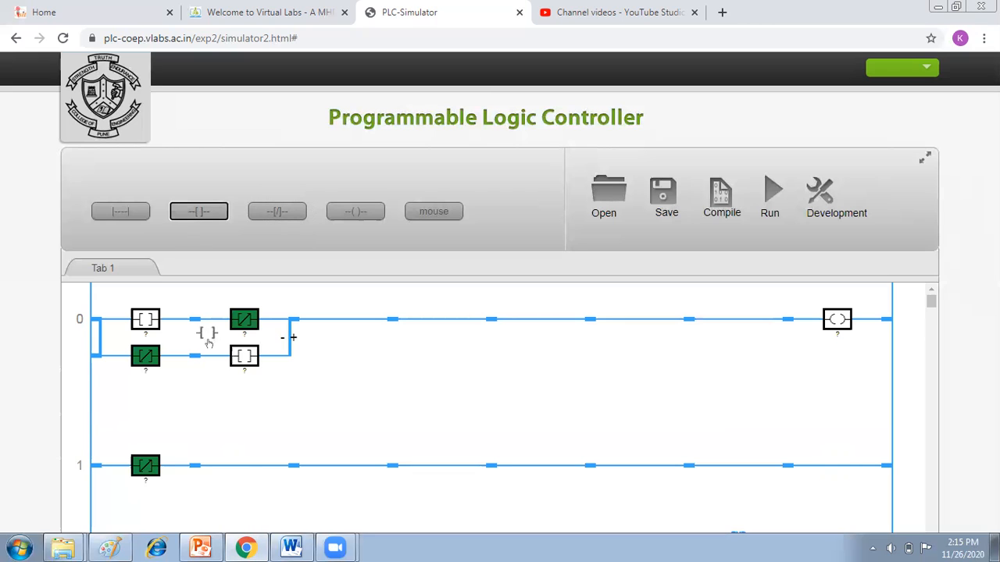
{"action": "left_click", "coordinate": [249, 473]}
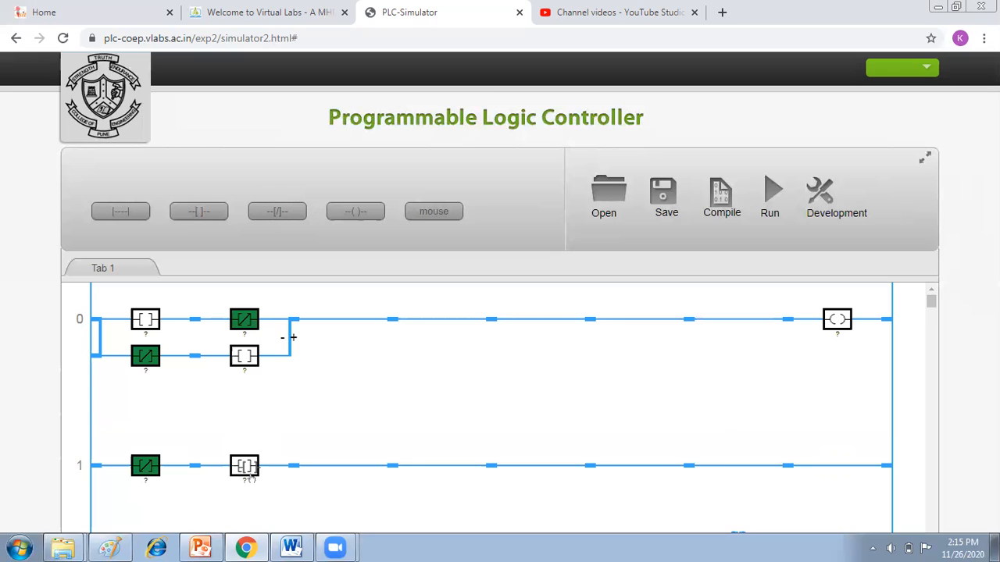
{"action": "left_click", "coordinate": [379, 215]}
{"action": "left_click", "coordinate": [850, 467]}
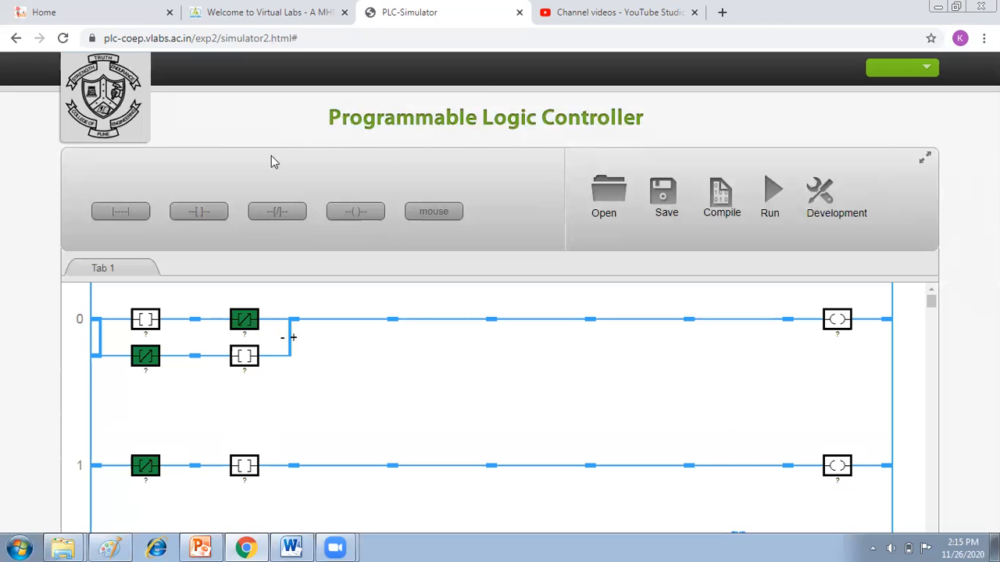
Step: Tag the normally open contact on rung 0's main line as A and the normally closed contact beside it as B
{"action": "left_click", "coordinate": [435, 215]}
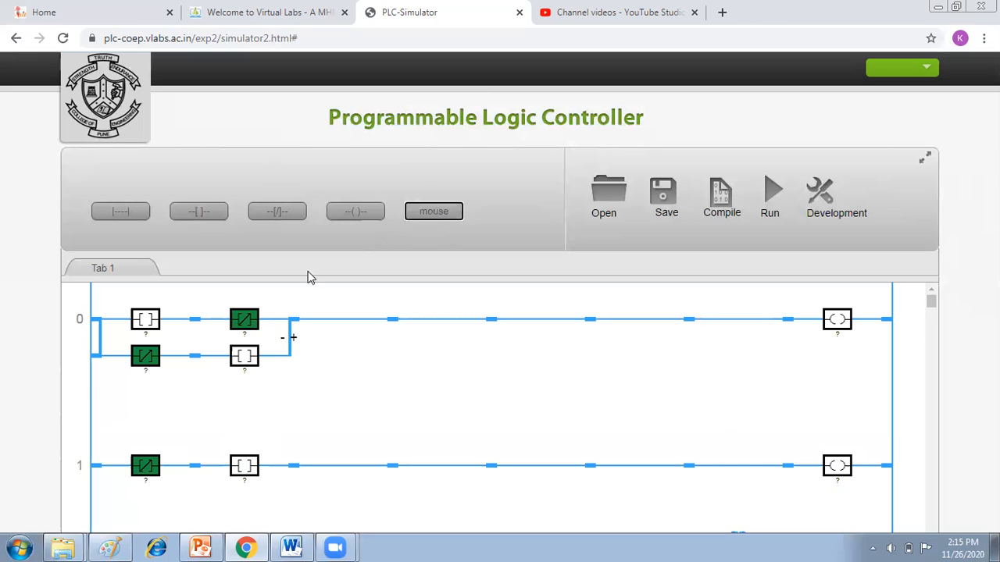
{"action": "left_click", "coordinate": [139, 322]}
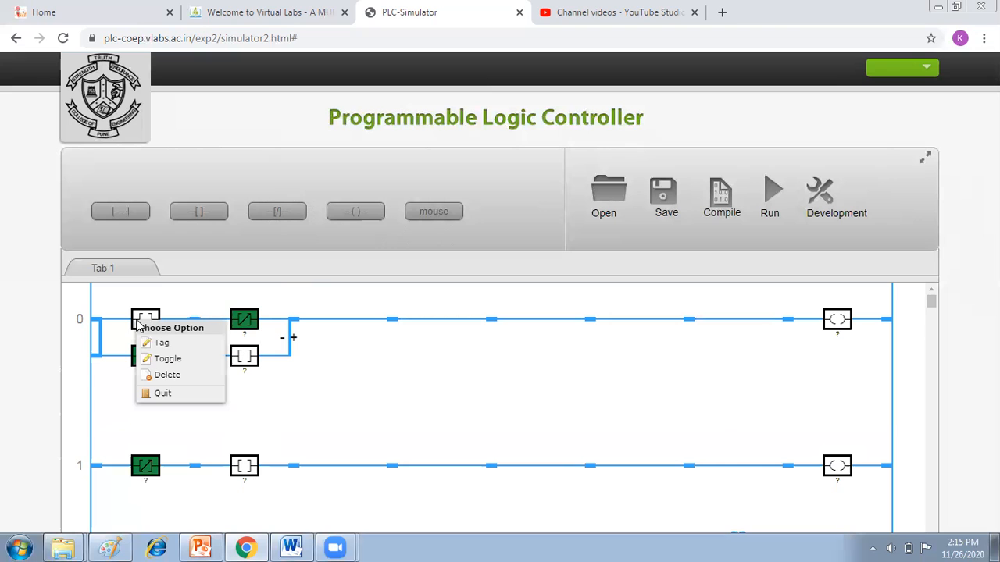
{"action": "left_click", "coordinate": [154, 345]}
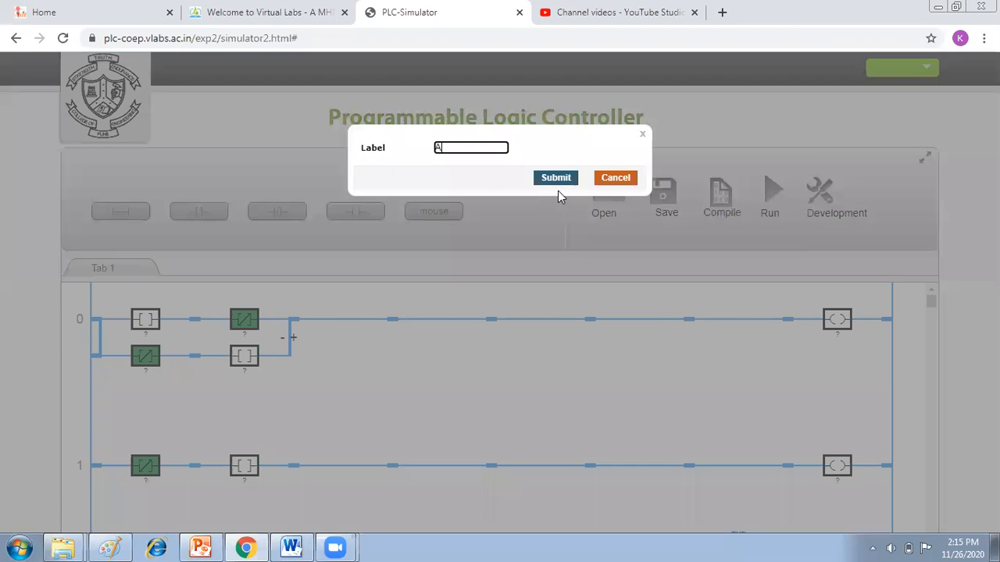
{"action": "type", "text": "A"}
{"action": "left_click", "coordinate": [557, 183]}
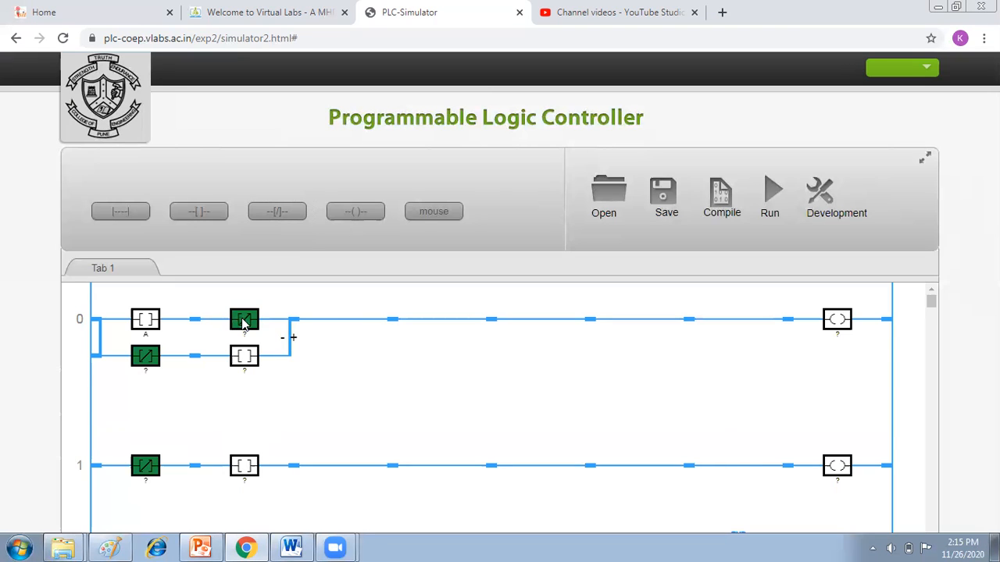
{"action": "left_click", "coordinate": [244, 322]}
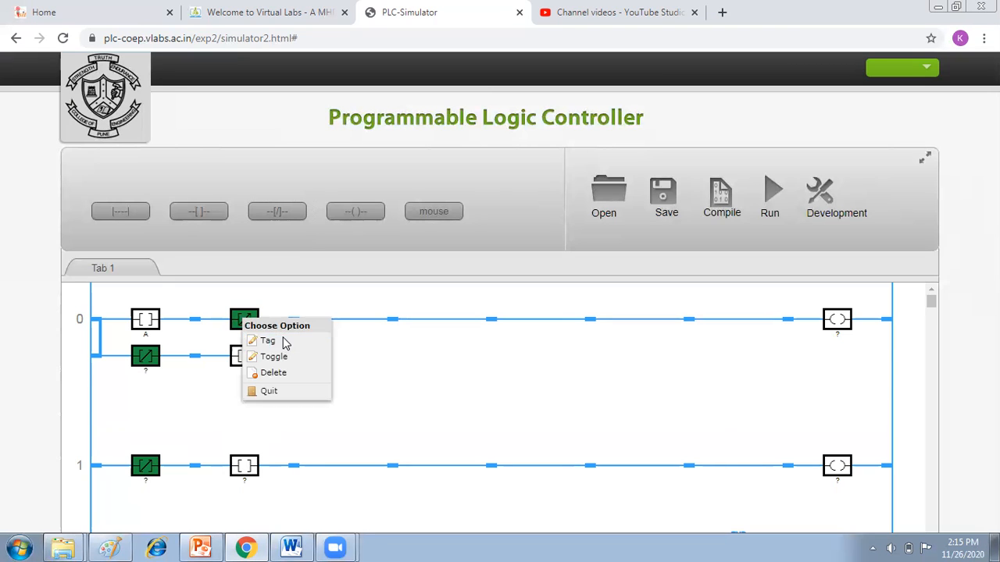
{"action": "left_click", "coordinate": [268, 341]}
{"action": "type", "text": "B"}
{"action": "left_click", "coordinate": [559, 178]}
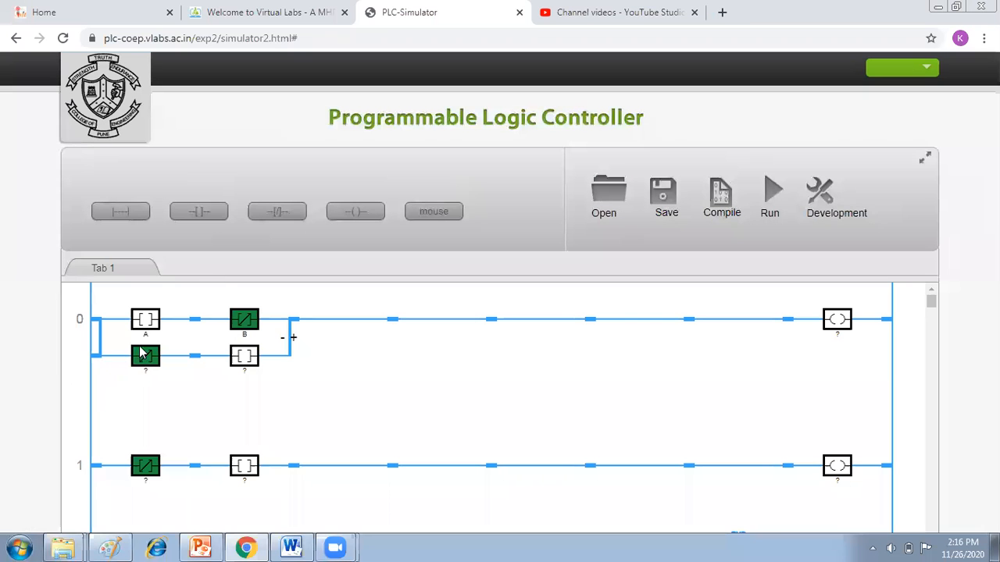
Step: Tag the normally closed contact on rung 0's parallel branch as A and the branch's normally open contact as B
{"action": "left_click", "coordinate": [142, 354]}
{"action": "left_click", "coordinate": [175, 372]}
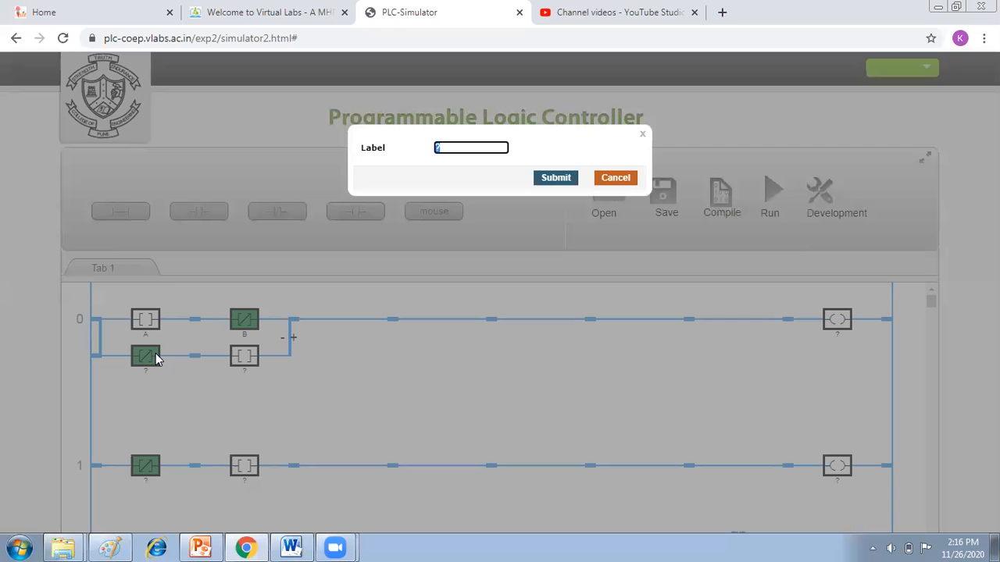
{"action": "left_click", "coordinate": [557, 178]}
{"action": "left_click", "coordinate": [242, 357]}
{"action": "left_click", "coordinate": [275, 381]}
{"action": "type", "text": "B"}
{"action": "left_click", "coordinate": [555, 179]}
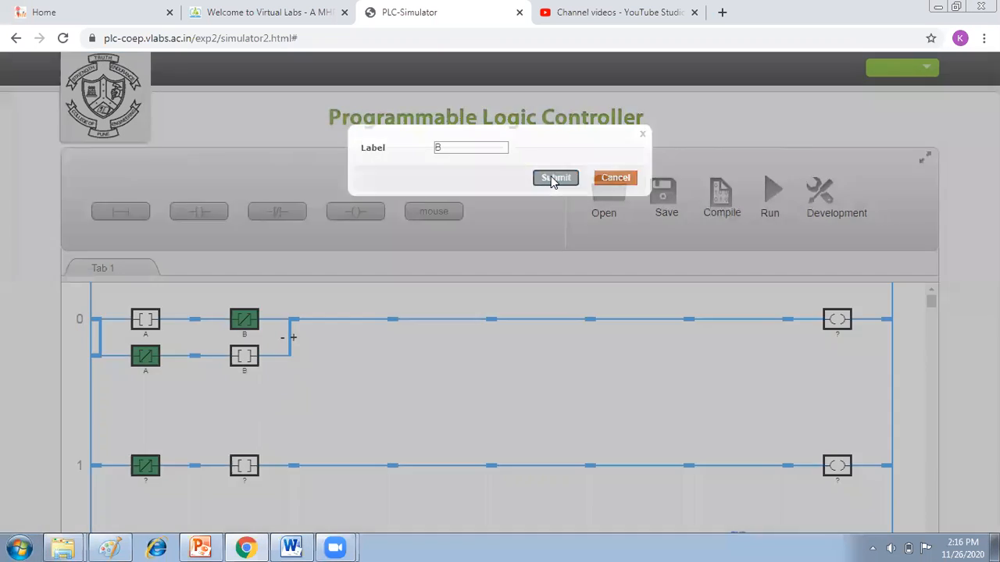
Step: Tag the output coil of rung 0 as D
{"action": "left_click", "coordinate": [836, 318]}
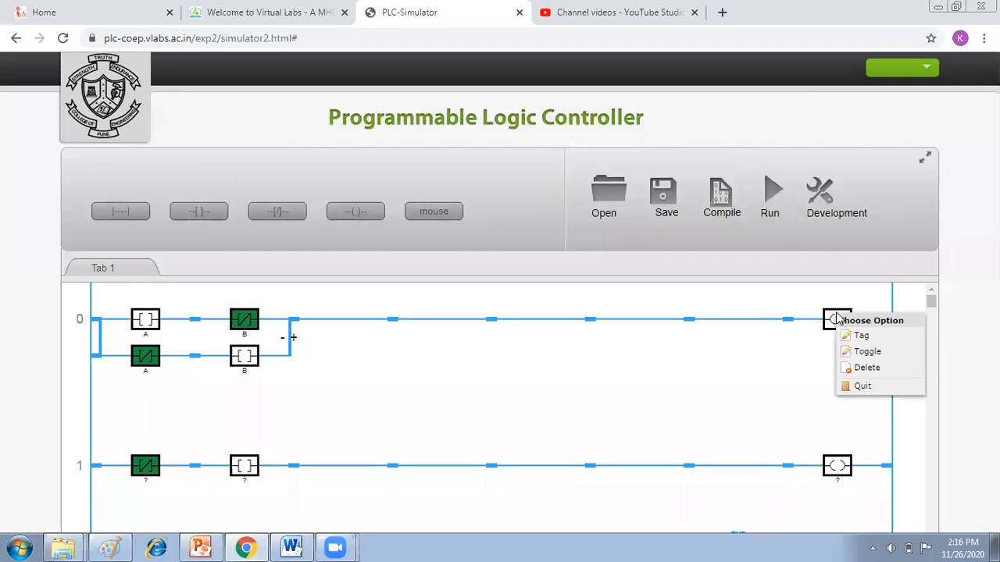
{"action": "left_click", "coordinate": [873, 334]}
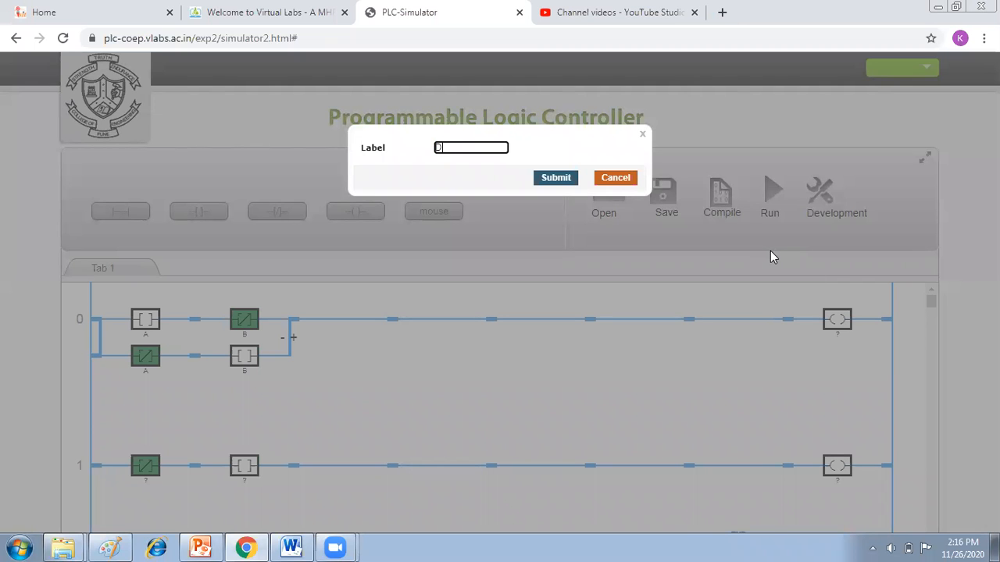
{"action": "left_click", "coordinate": [559, 181]}
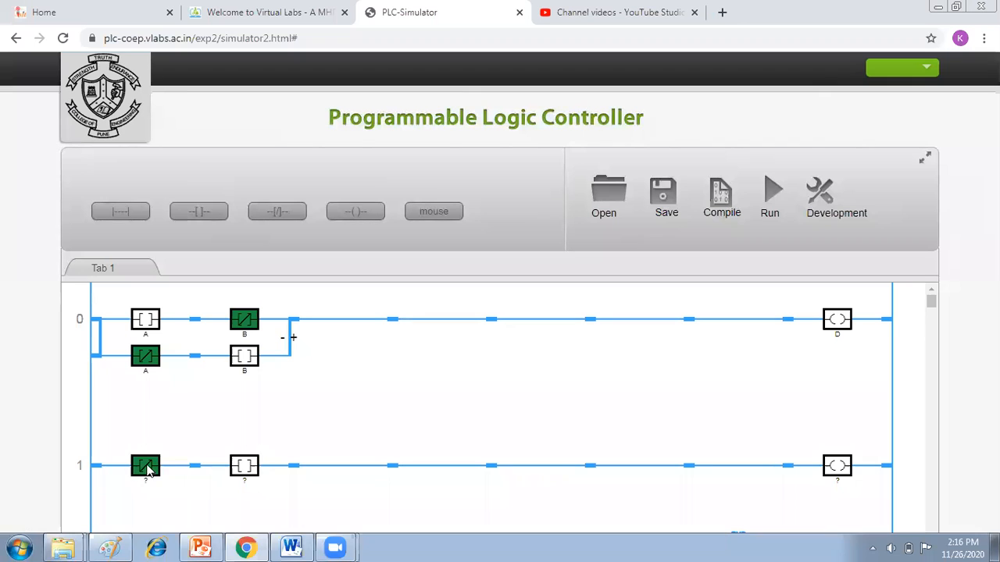
Step: Tag the normally closed contact on rung 1 as A and its normally open contact as B
{"action": "left_click", "coordinate": [145, 466]}
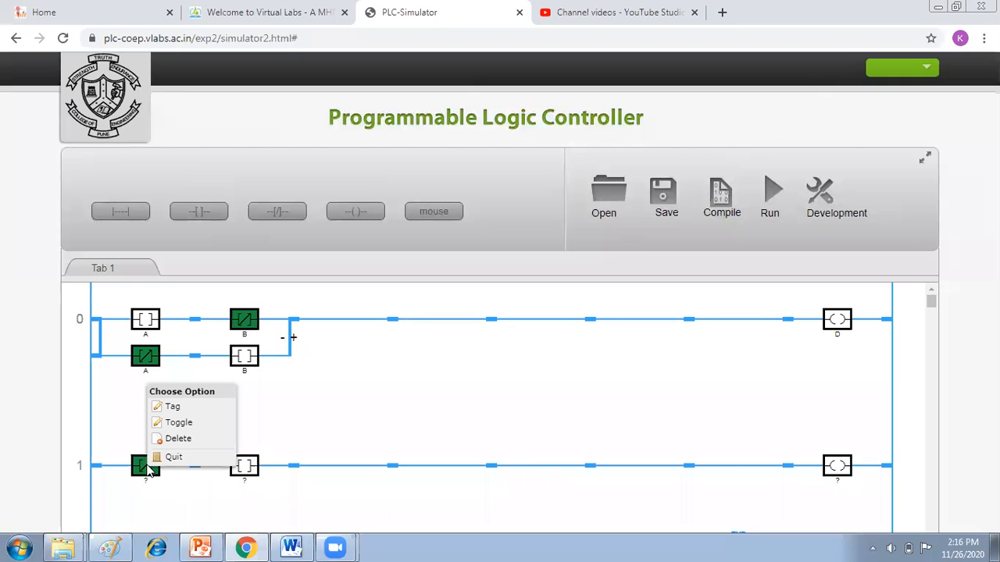
{"action": "left_click", "coordinate": [190, 408]}
{"action": "type", "text": "A"}
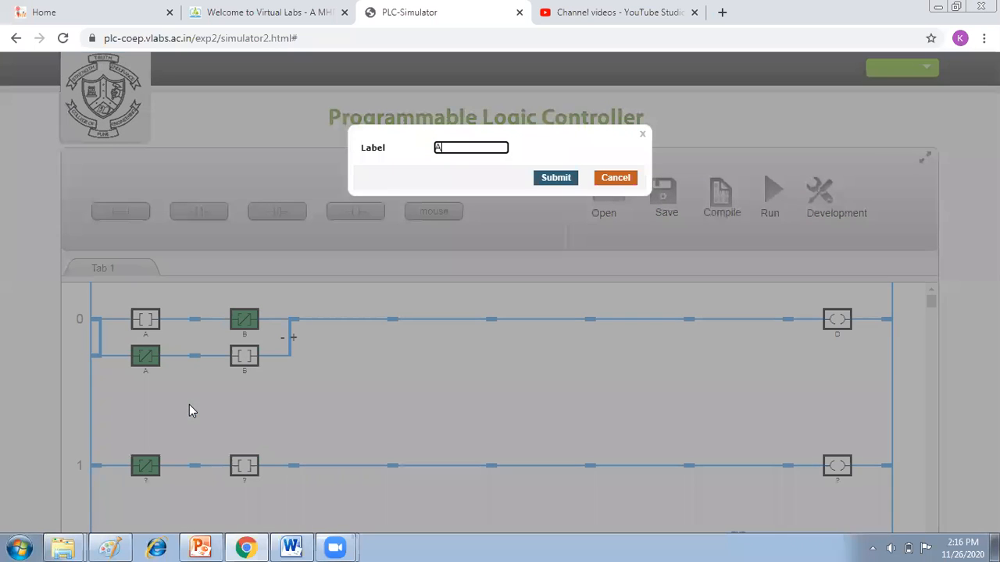
{"action": "left_click", "coordinate": [556, 176]}
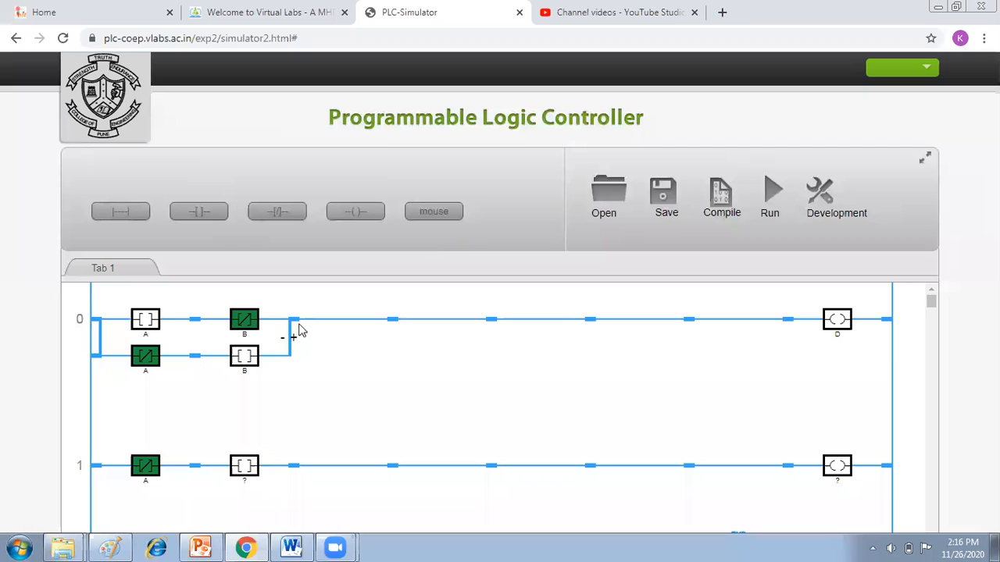
{"action": "left_click", "coordinate": [244, 476]}
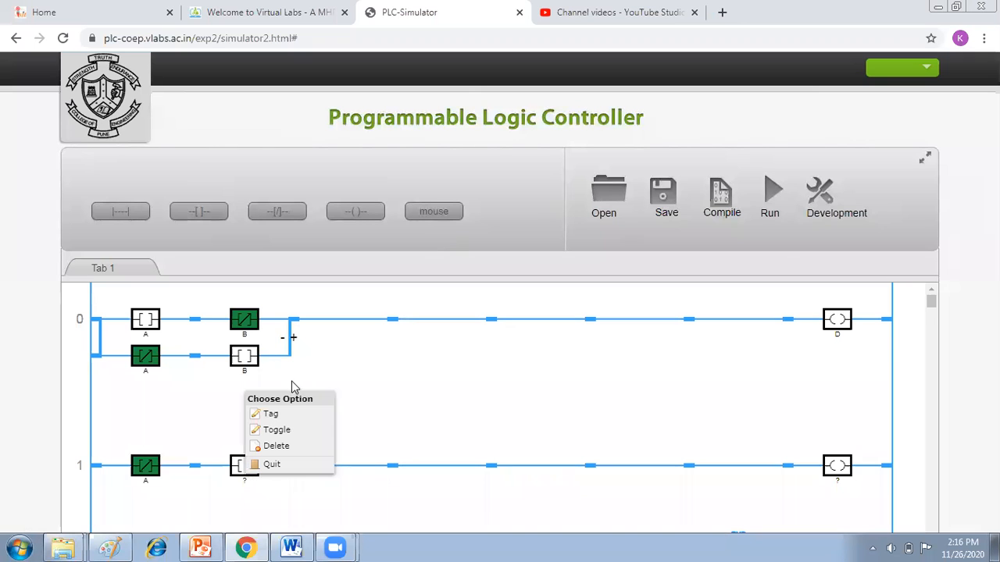
{"action": "left_click", "coordinate": [306, 420]}
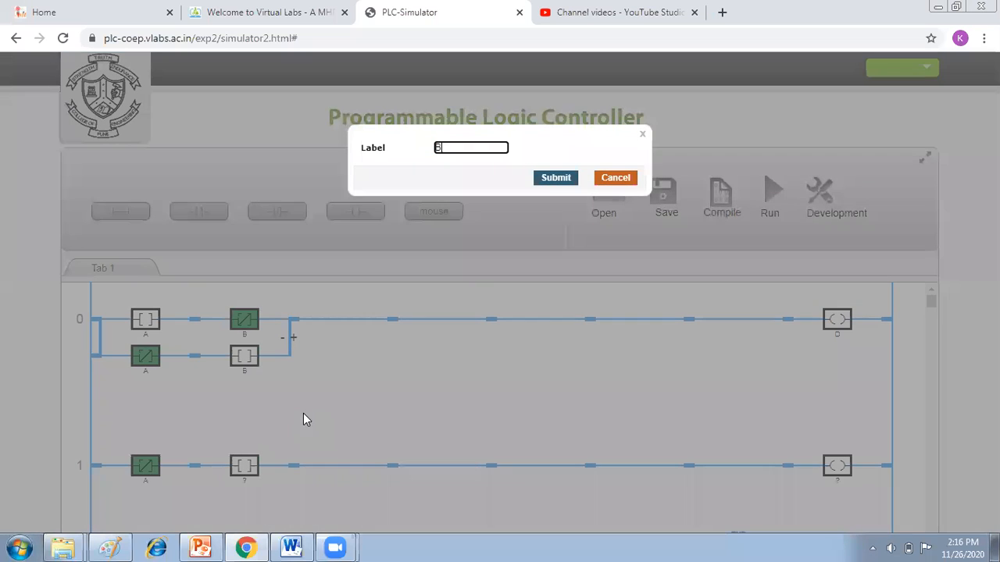
{"action": "type", "text": "B"}
{"action": "left_click", "coordinate": [553, 179]}
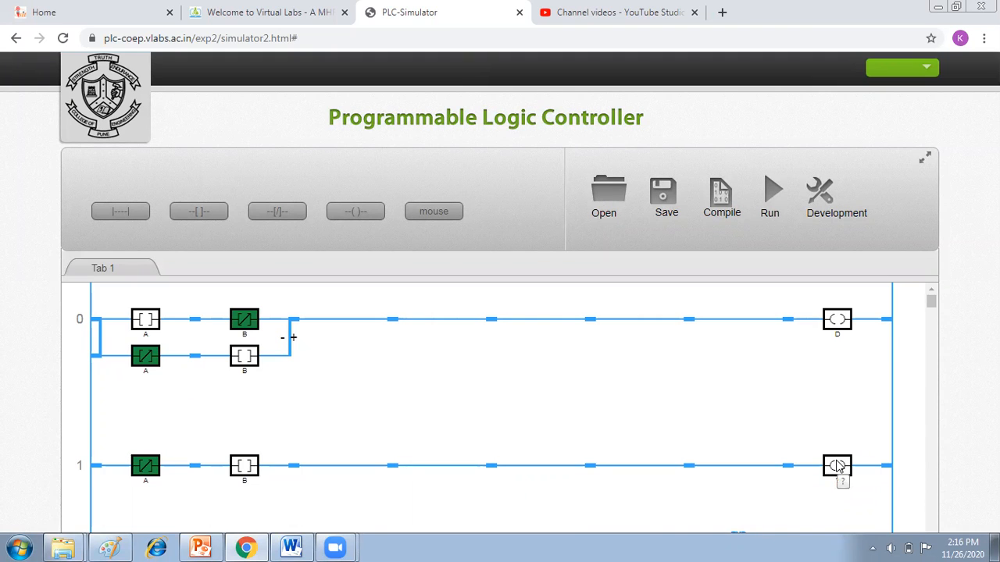
Step: Tag the output coil of rung 1 as BO
{"action": "left_click", "coordinate": [837, 466]}
{"action": "left_click", "coordinate": [908, 405]}
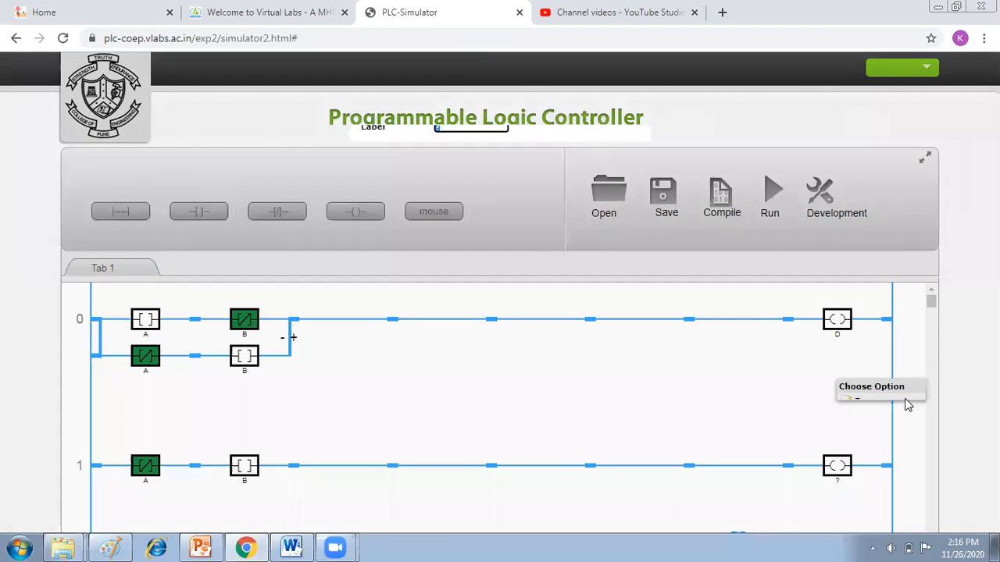
{"action": "type", "text": "BO"}
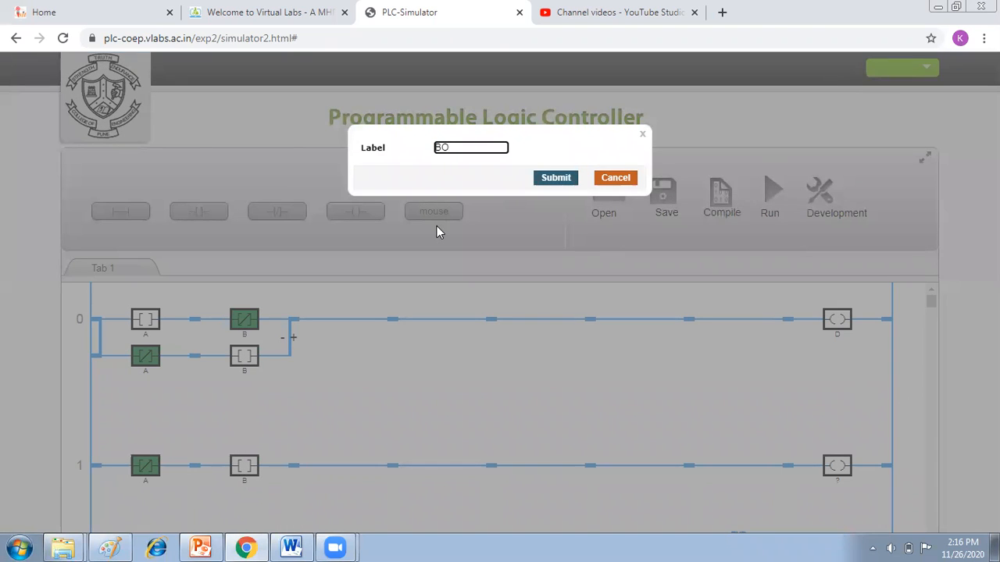
{"action": "left_click", "coordinate": [558, 178]}
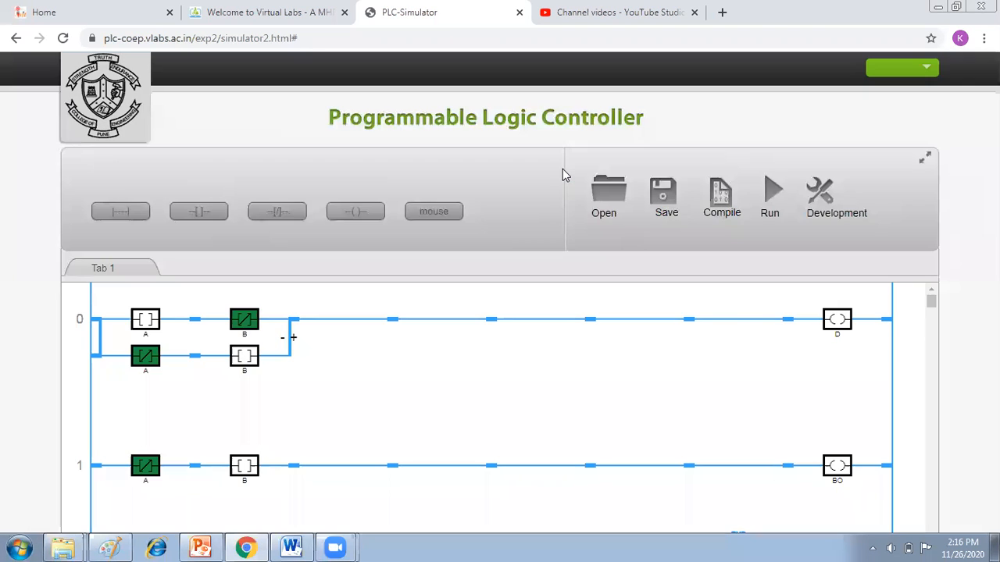
Step: Compile the half subtractor ladder diagram and run the simulation
{"action": "left_click", "coordinate": [723, 199]}
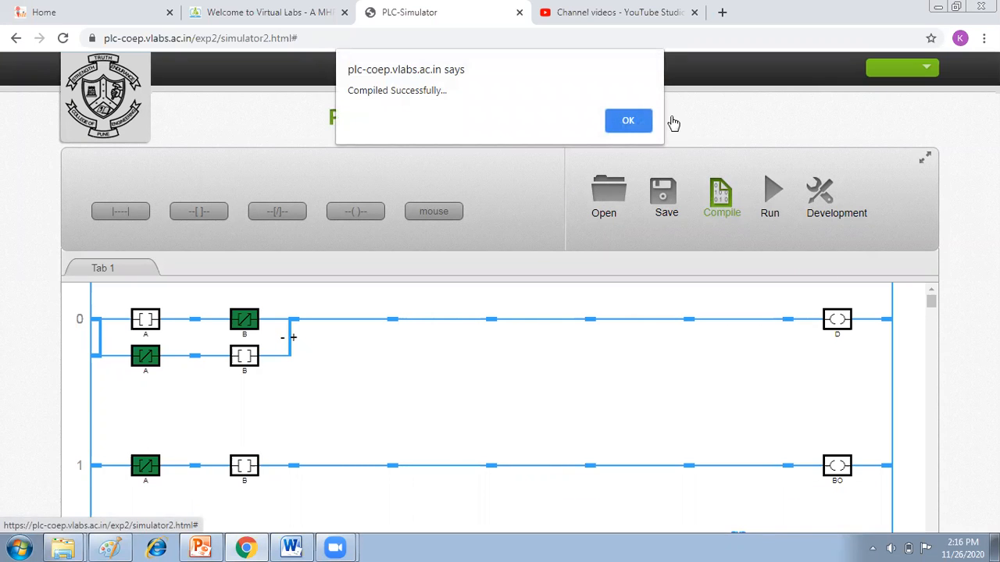
{"action": "left_click", "coordinate": [645, 121]}
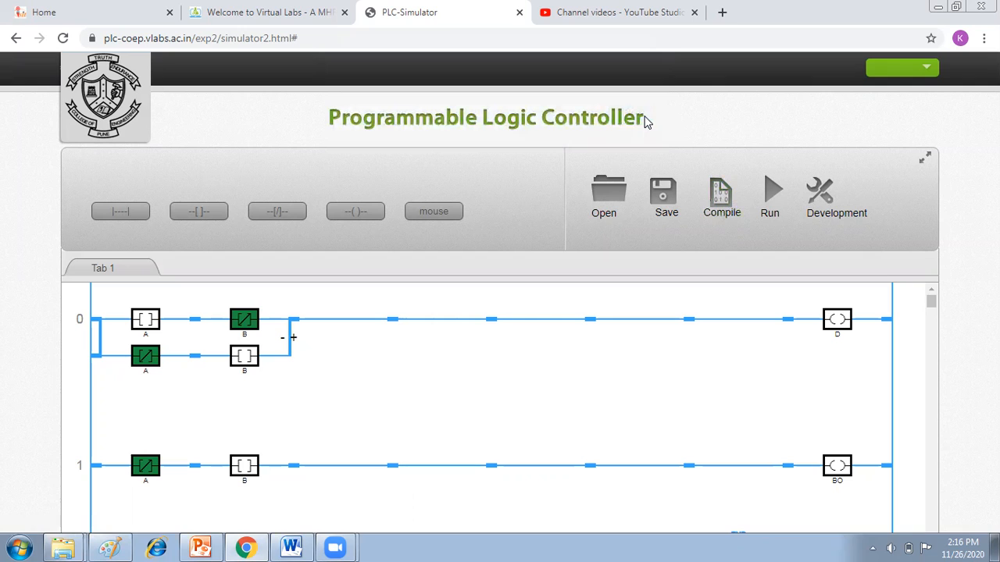
{"action": "left_click", "coordinate": [770, 201]}
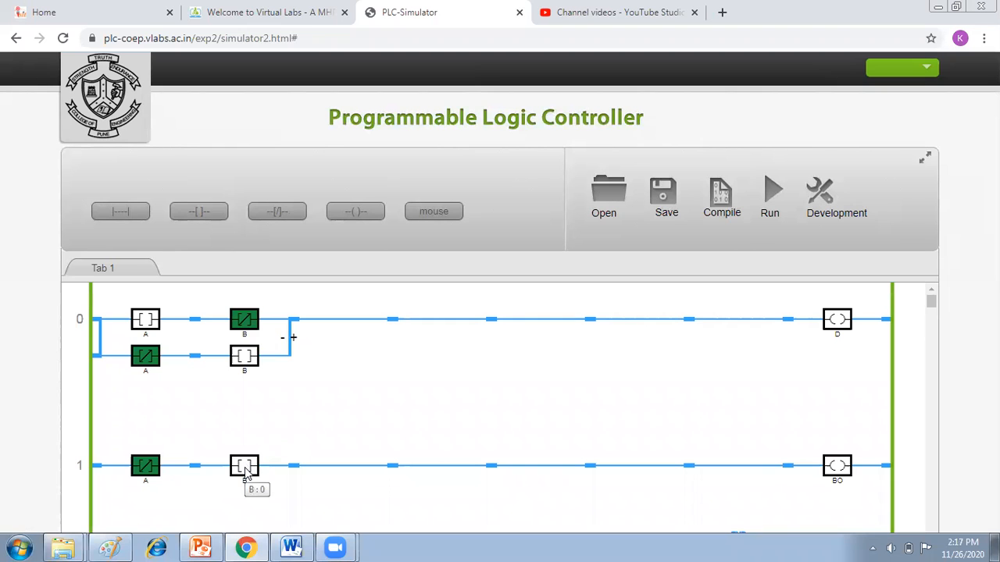
Step: Toggle input A on with B off, and check the D and BO coils
{"action": "right_click", "coordinate": [147, 469]}
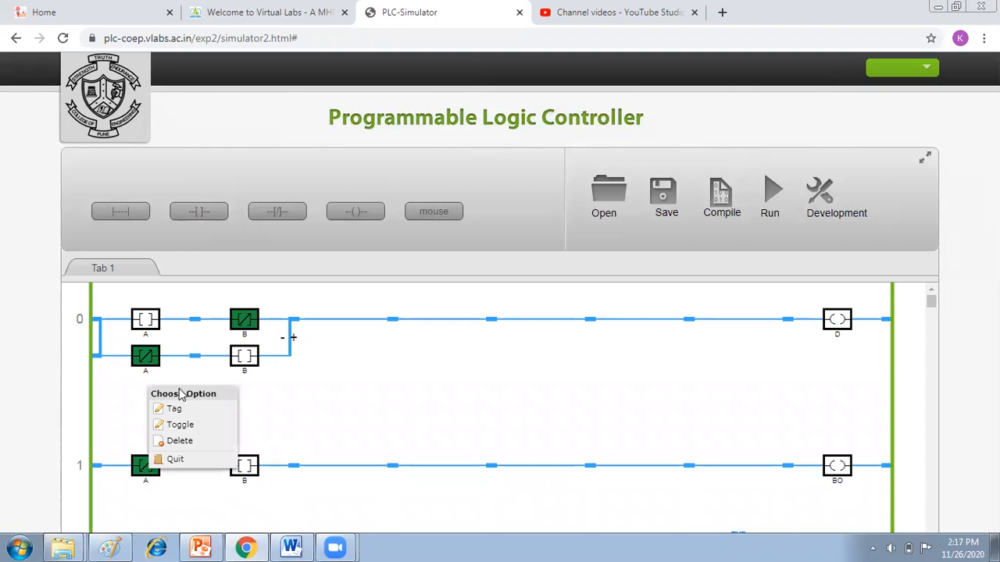
{"action": "left_click", "coordinate": [195, 427]}
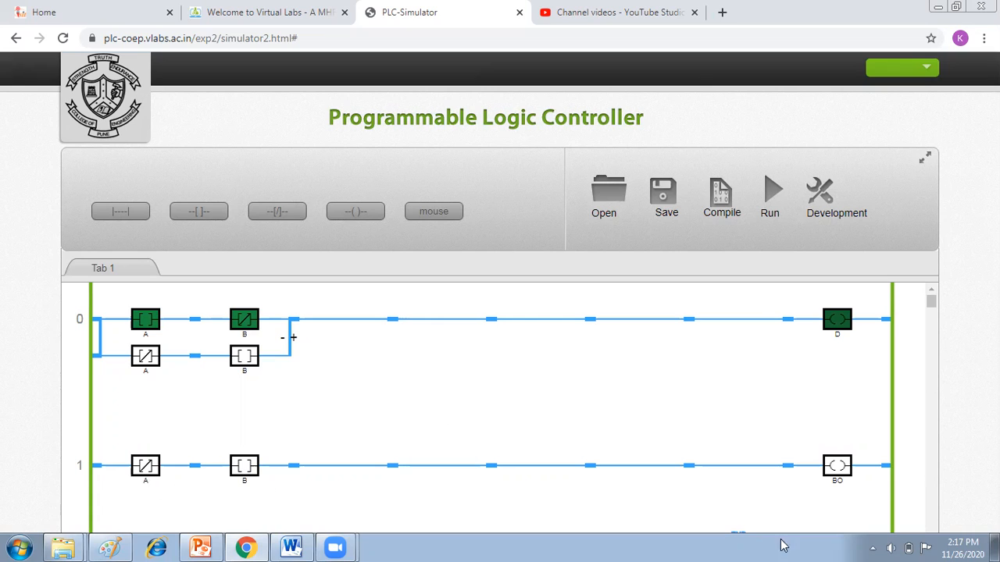
Step: Toggle input A off and input B on, and check the D and BO coils
{"action": "right_click", "coordinate": [152, 468]}
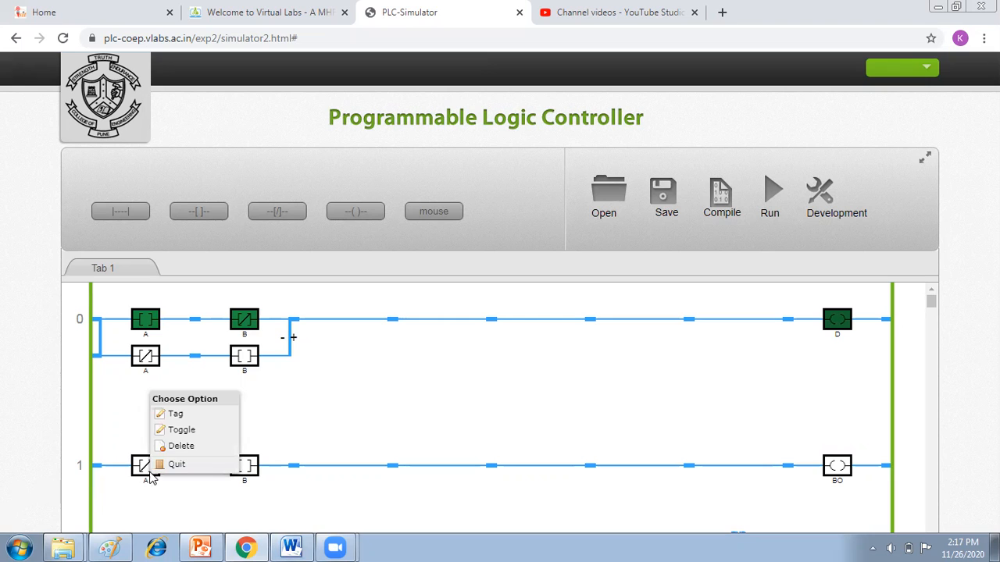
{"action": "left_click", "coordinate": [186, 431]}
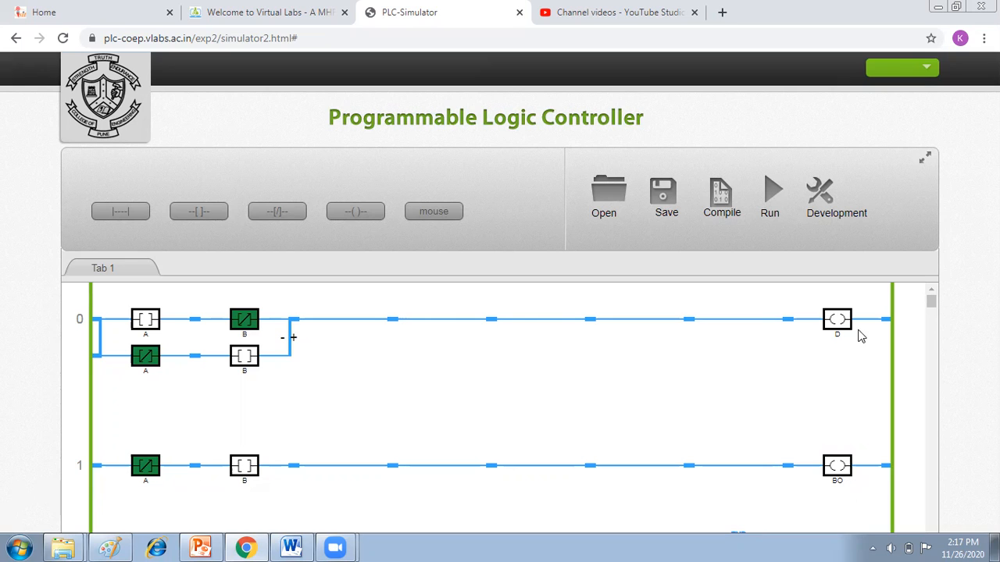
{"action": "right_click", "coordinate": [246, 467]}
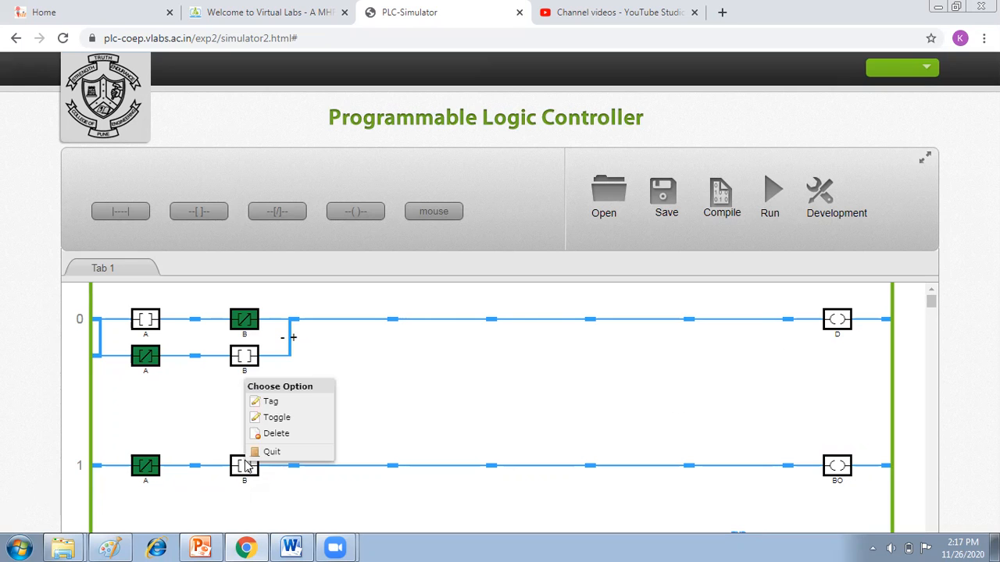
{"action": "left_click", "coordinate": [279, 415]}
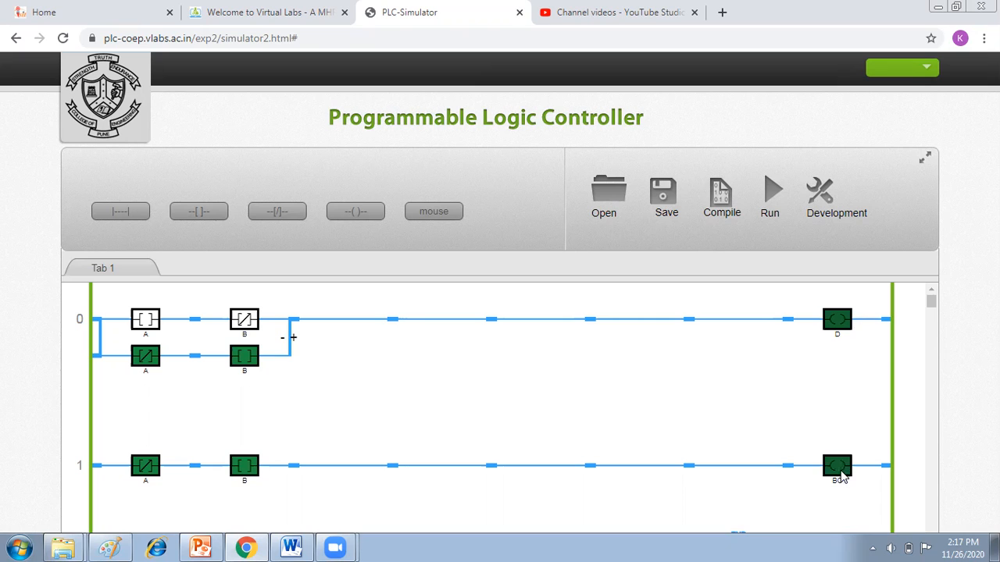
Step: Toggle input A on with B still on, and toggle B off, checking the D and BO coils after each change
{"action": "right_click", "coordinate": [145, 471]}
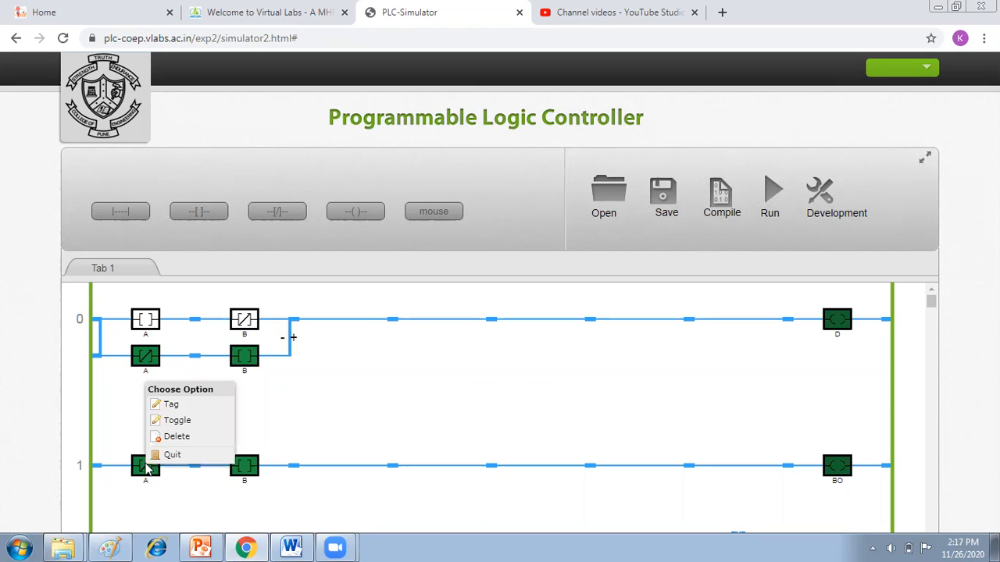
{"action": "left_click", "coordinate": [174, 423]}
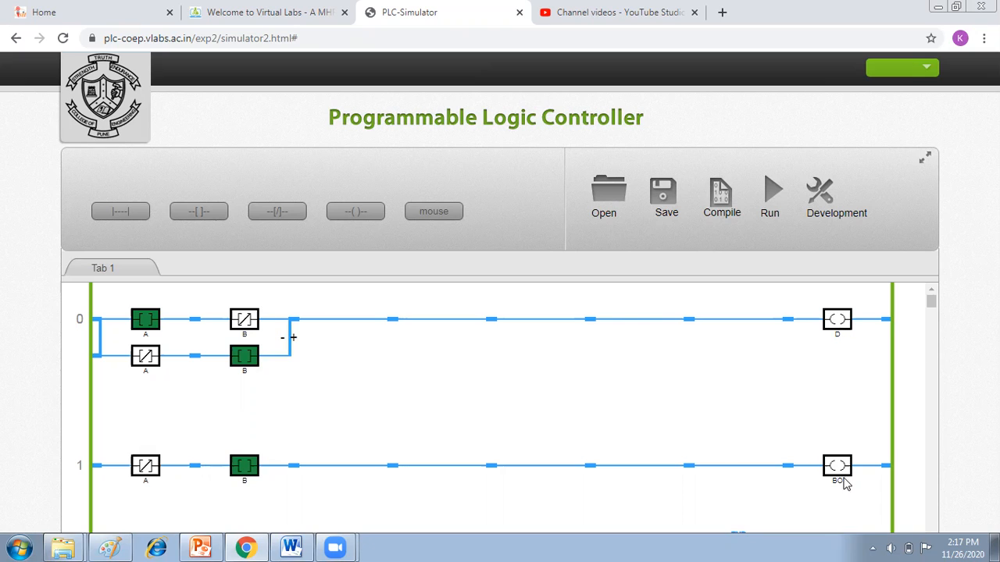
{"action": "right_click", "coordinate": [248, 474]}
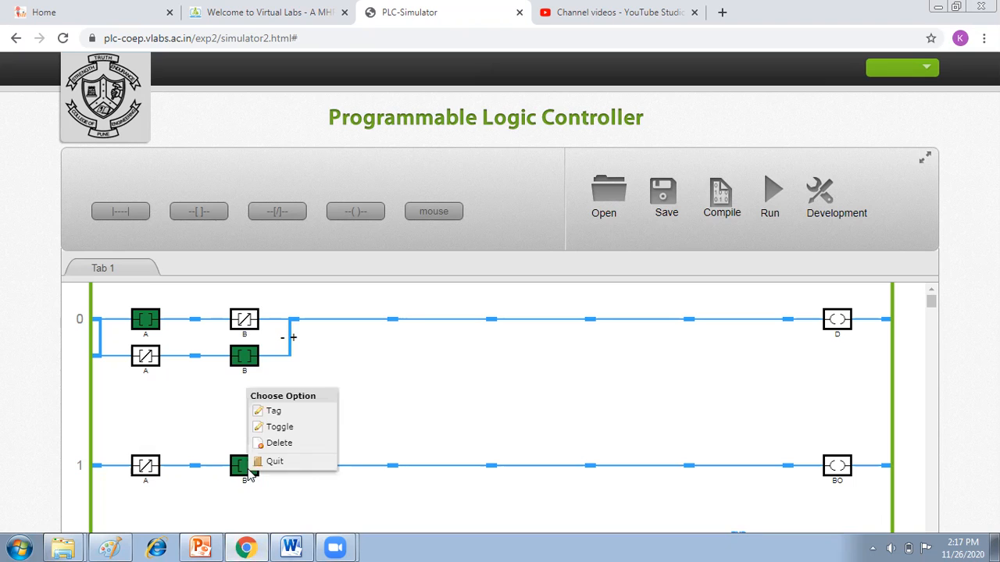
{"action": "left_click", "coordinate": [291, 431]}
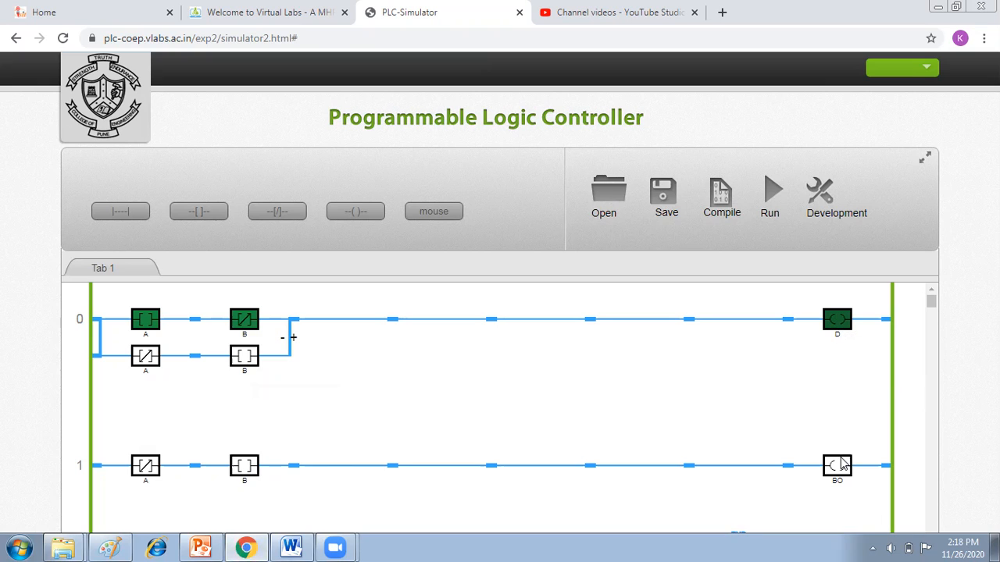
Step: Switch to the PRACTICAL NO 4 Word document and examine the full subtractor's logic circuit and truth table
{"action": "left_click", "coordinate": [293, 547]}
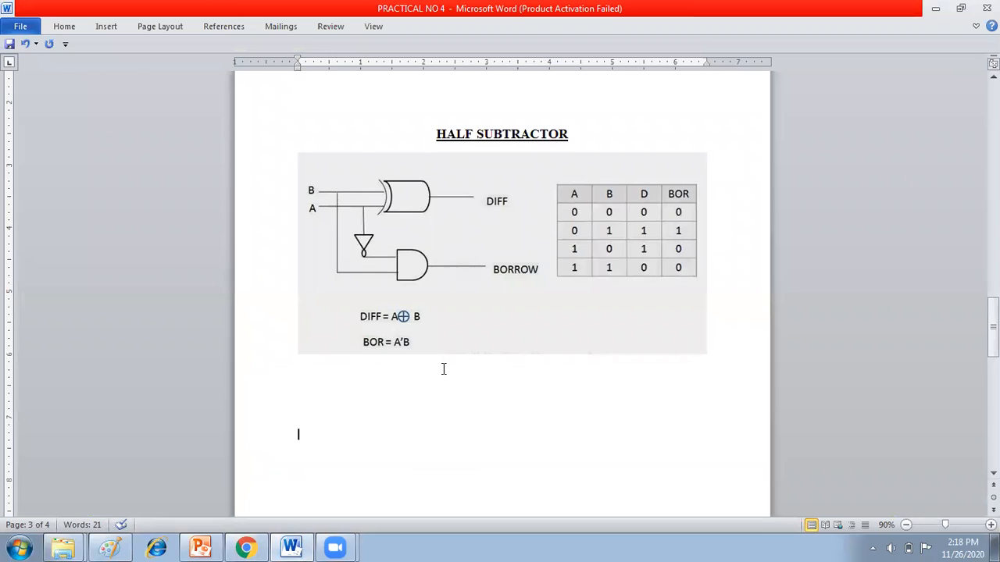
{"action": "scroll", "coordinate": [443, 369], "scroll_direction": "down", "scroll_amount": 10}
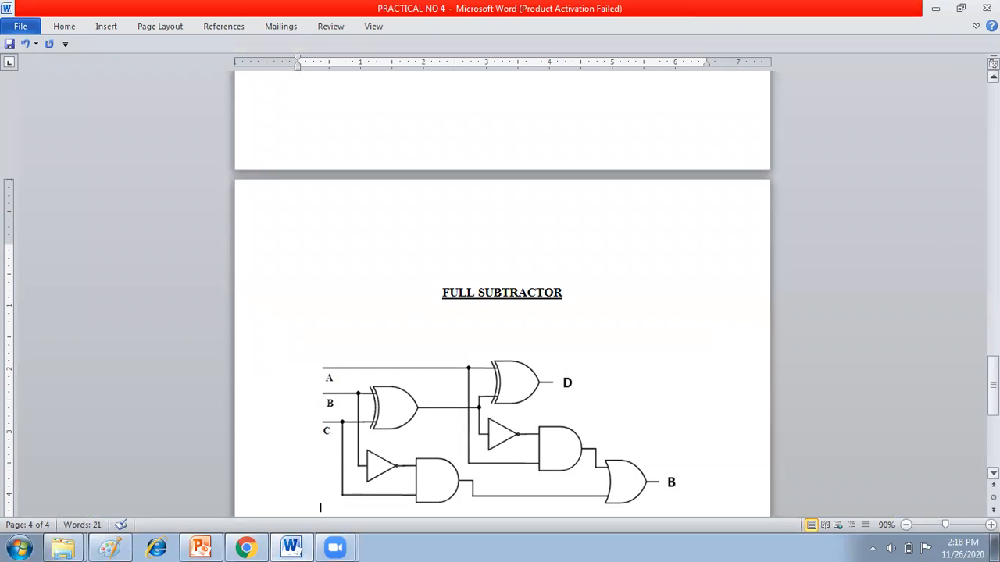
{"action": "scroll", "coordinate": [503, 294], "scroll_direction": "down", "scroll_amount": 3}
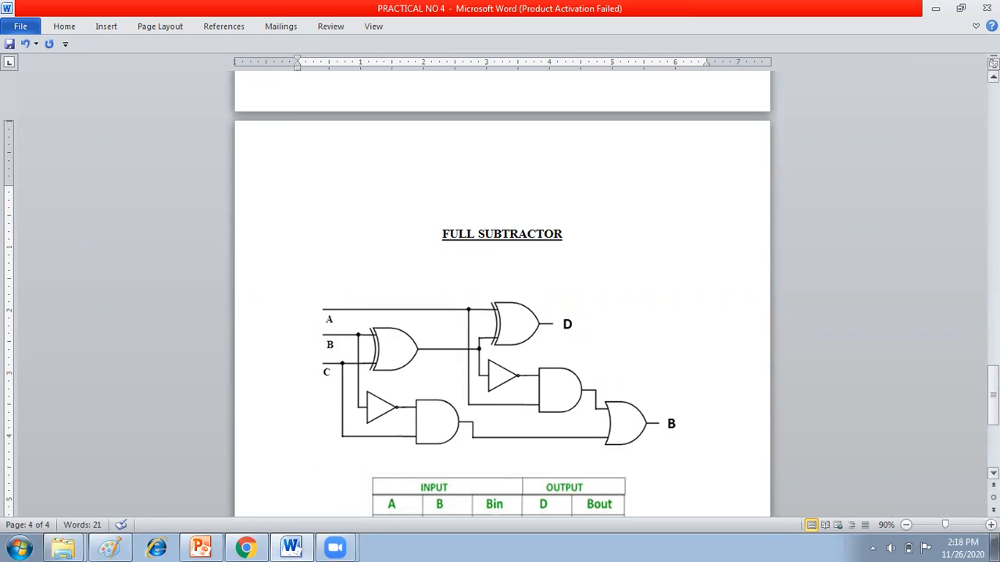
{"action": "scroll", "coordinate": [499, 313], "scroll_direction": "down", "scroll_amount": 3}
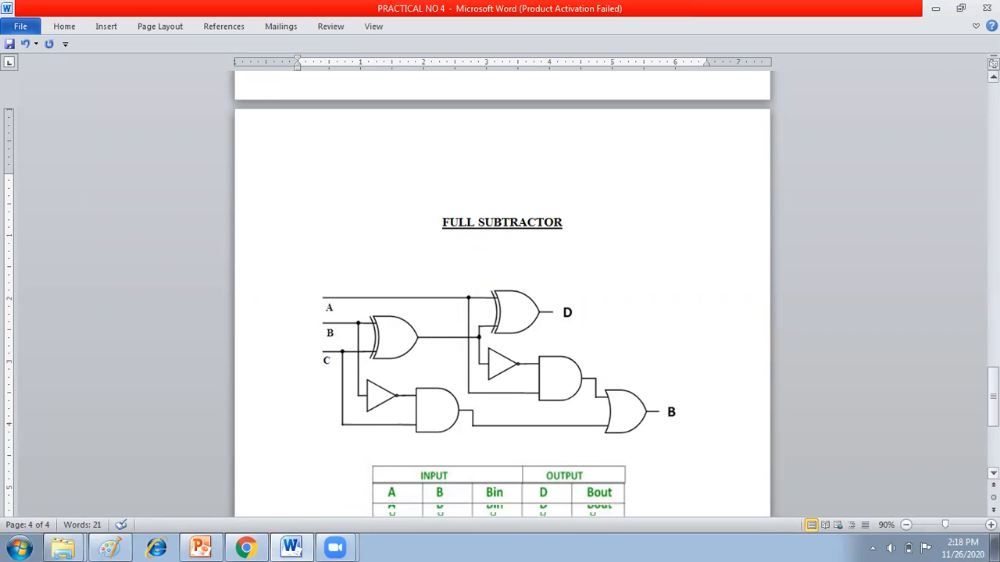
{"action": "scroll", "coordinate": [500, 312], "scroll_direction": "down", "scroll_amount": 3}
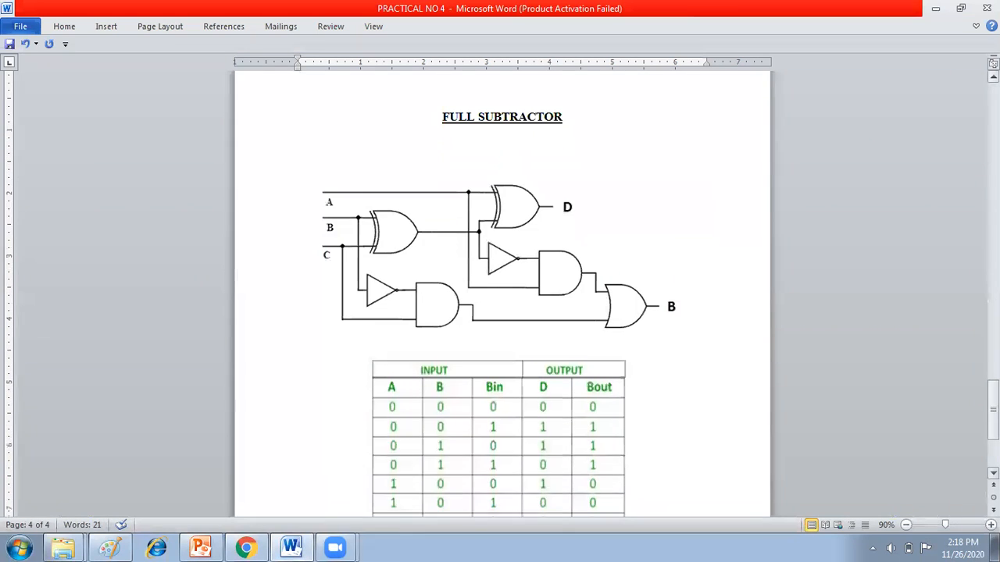
{"action": "scroll", "coordinate": [500, 313], "scroll_direction": "down", "scroll_amount": 1}
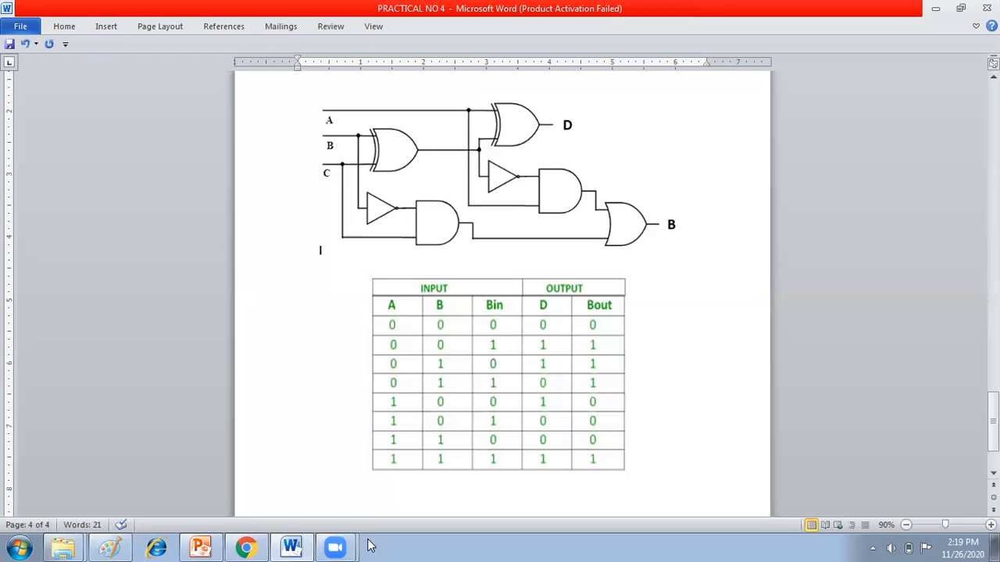
{"action": "left_click", "coordinate": [336, 547]}
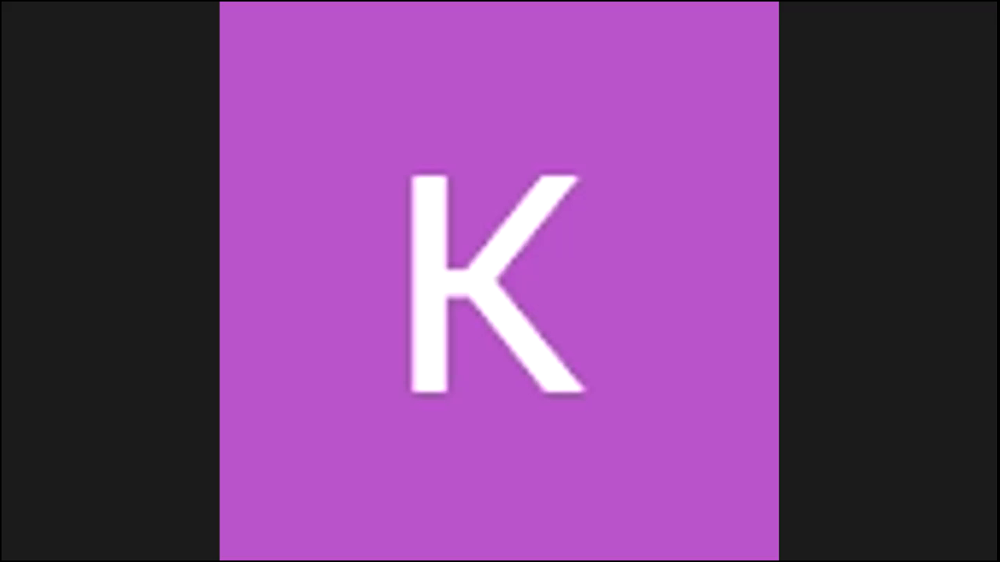